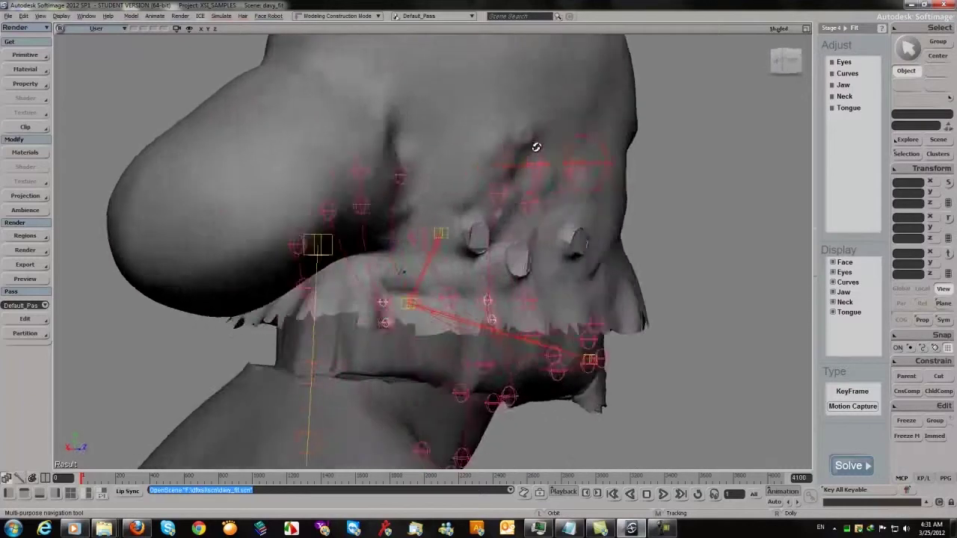
Hide the face mesh to inspect the eyes, teeth and fit guides underneath, and show it again
mouse_move(705, 165)
left_mouse_down()
mouse_move(759, 162)
mouse_move(684, 158)
mouse_move(730, 155)
mouse_move(705, 107)
mouse_move(745, 102)
mouse_move(690, 165)
mouse_move(657, 117)
mouse_move(641, 122)
mouse_move(637, 137)
mouse_move(673, 162)
mouse_move(725, 164)
mouse_move(675, 166)
mouse_move(709, 165)
left_mouse_up()
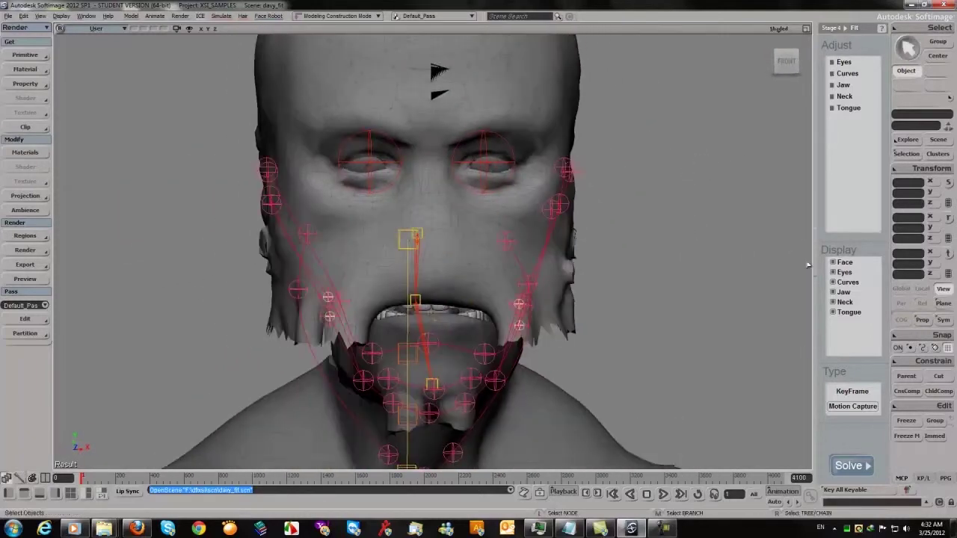
left_click(833, 262)
mouse_move(736, 249)
left_mouse_down()
mouse_move(712, 274)
mouse_move(744, 257)
left_mouse_up()
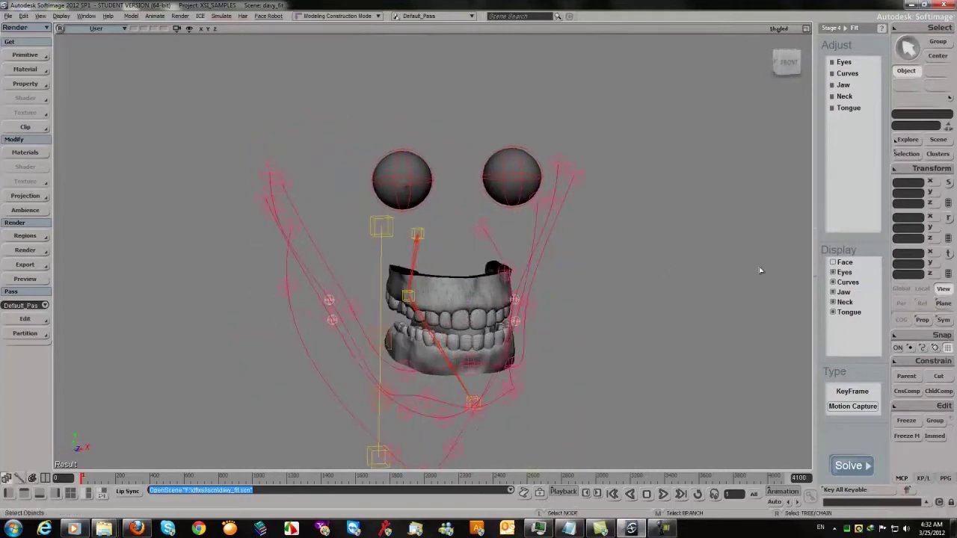
left_click(833, 264)
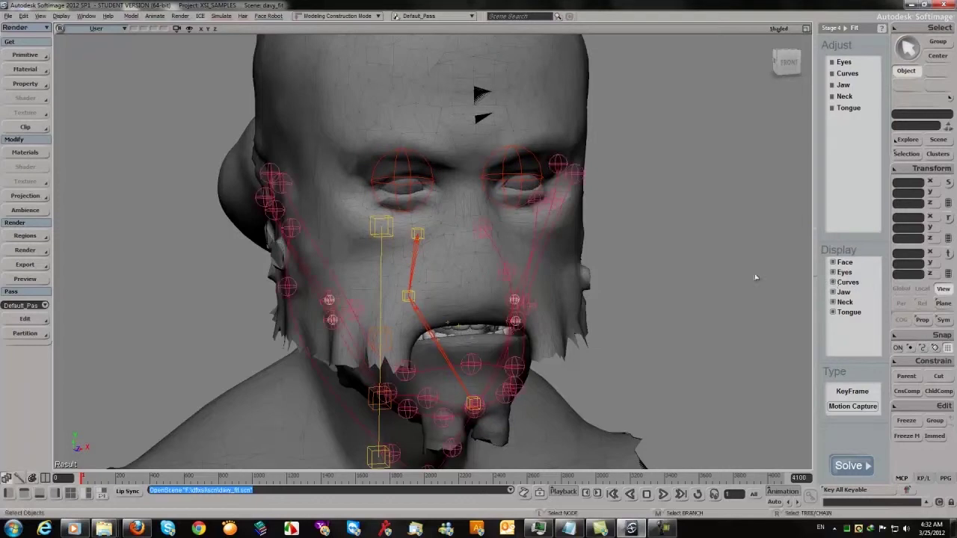
Turn the fit curves' display off and back on to compare the head with and without them
left_click(833, 282)
left_click_drag(718, 225, 787, 264)
left_click(833, 282)
left_click_drag(698, 214, 716, 230)
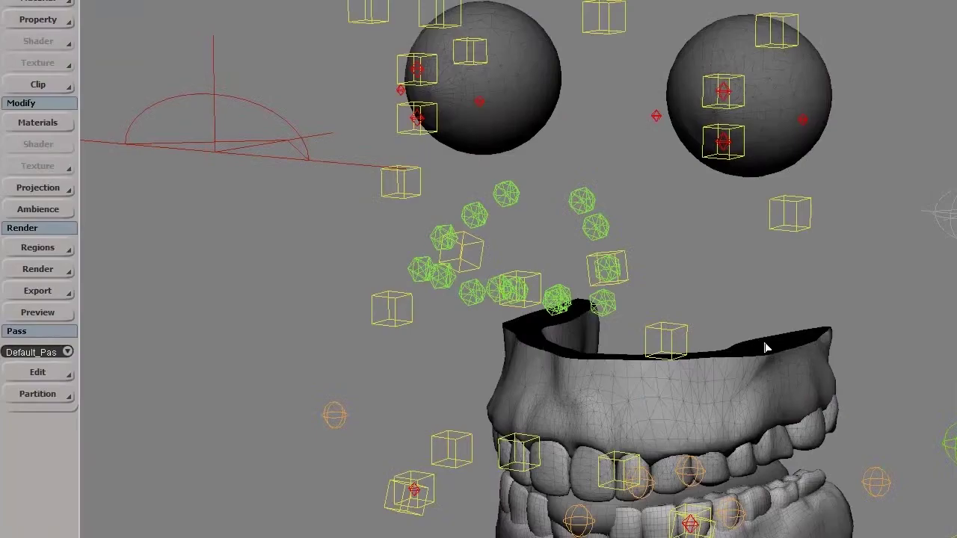
Examine the solved rig's controls around the eyes, nose, mouth and teeth from several angles, with and without the face
left_click_drag(510, 298, 466, 251)
left_click_drag(699, 272, 792, 276)
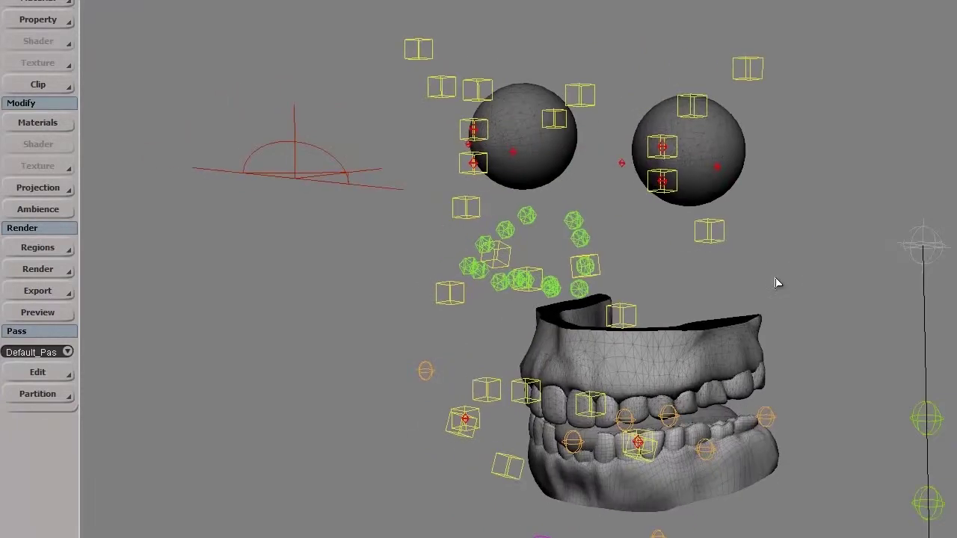
key("h")
left_click_drag(427, 164, 437, 113)
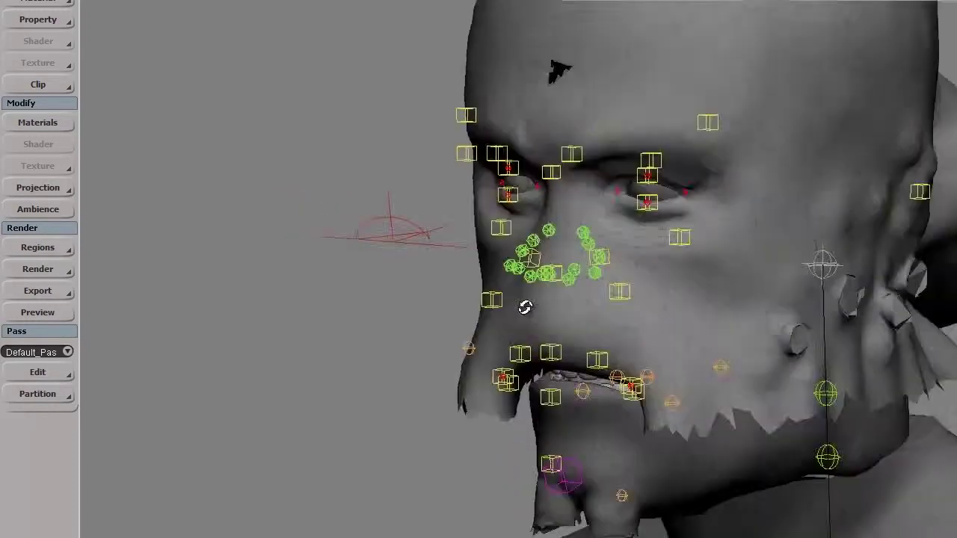
right_click_drag(526, 307, 584, 304)
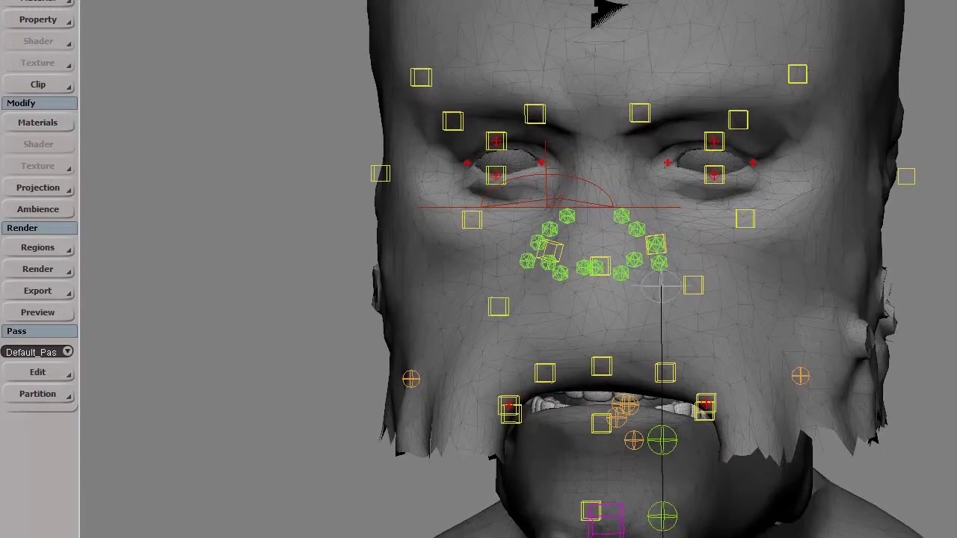
middle_click_drag(524, 299, 553, 299)
right_click_drag(553, 299, 737, 300)
left_click_drag(713, 15, 723, 15)
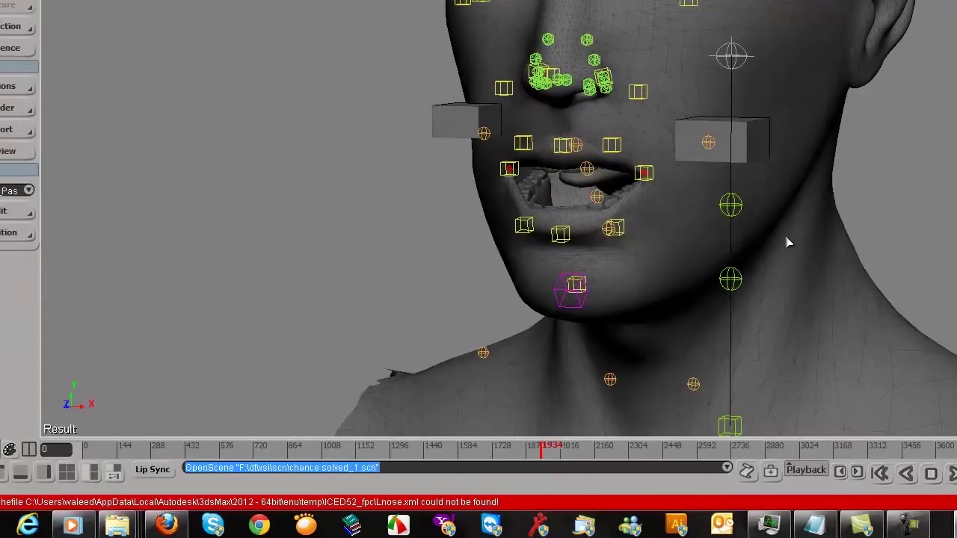
Scrub the chance solved_1 animation to frames 1587, 1890 and 1896 to examine the mouth motion
left_click(305, 197)
middle_click_drag(305, 196, 344, 176, "alt")
left_click_drag(527, 455, 459, 454)
middle_click_drag(726, 291, 669, 318, "alt")
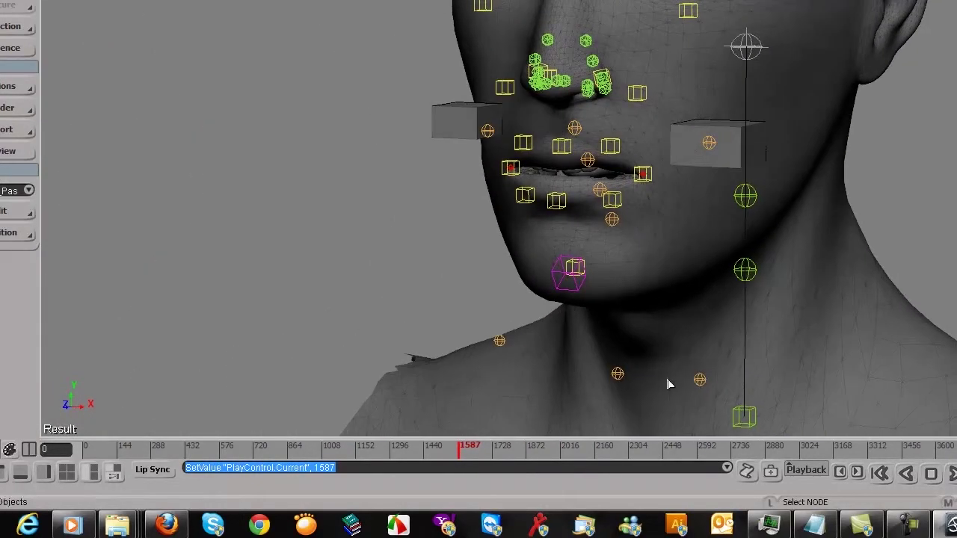
mouse_move(513, 450)
left_mouse_down()
mouse_move(635, 450)
mouse_move(529, 451)
left_mouse_up()
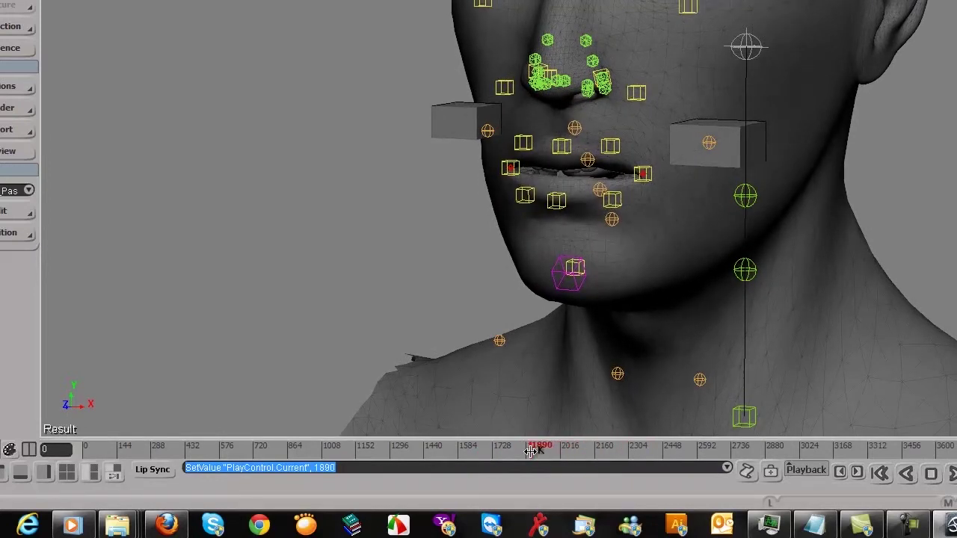
mouse_move(540, 451)
left_mouse_down()
mouse_move(491, 451)
mouse_move(565, 451)
mouse_move(531, 452)
left_mouse_up()
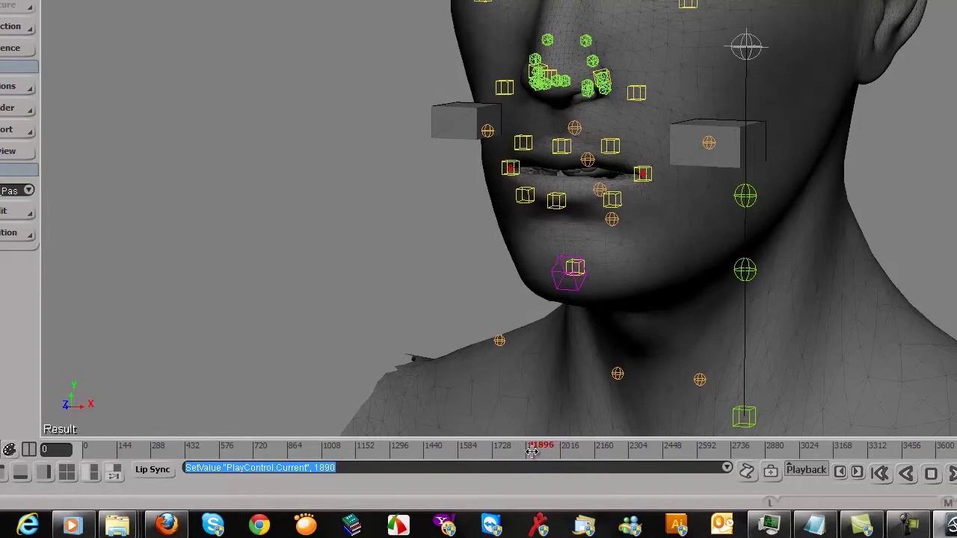
Play the facial animation from the start and replay it from around frame 1852, stopping at frame 2001
left_click(952, 475)
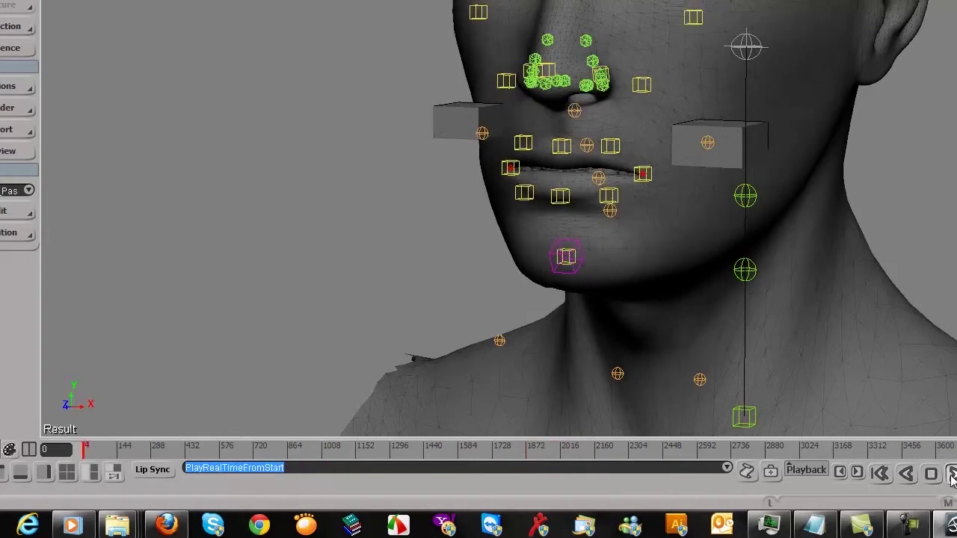
left_click_drag(557, 448, 523, 447)
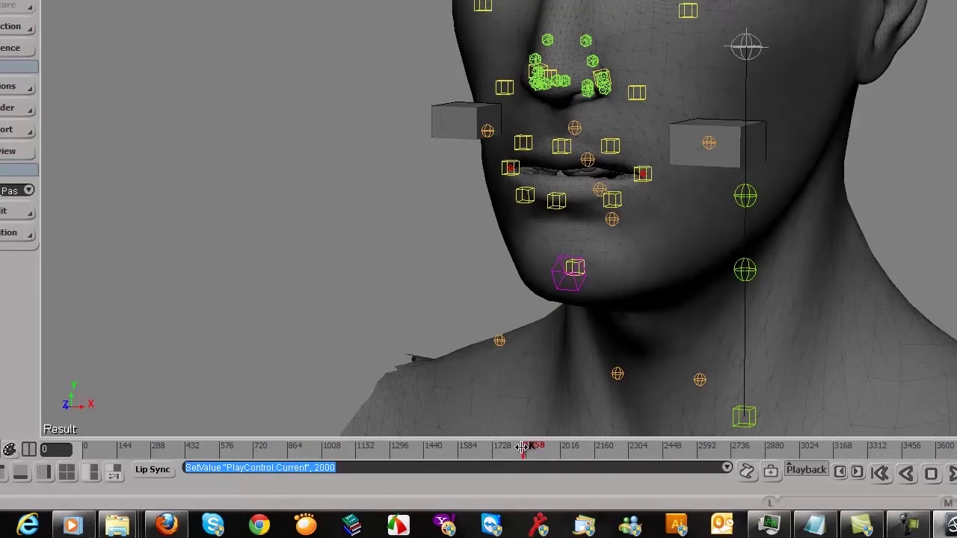
left_click(953, 474)
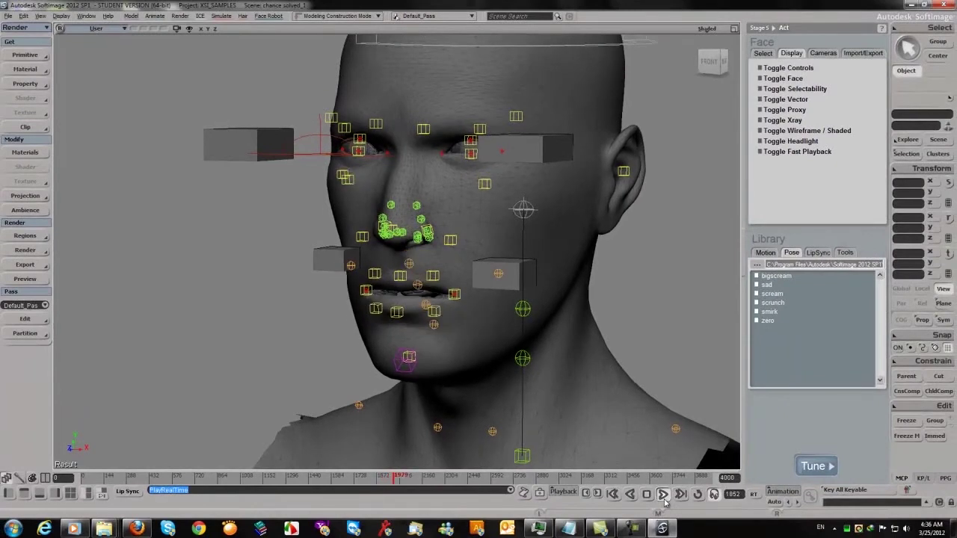
left_click(664, 502)
Translate the Lupeye box beside the eye upward by about 0.49 units in global space
key("s")
left_click_drag(217, 328, 276, 322)
key("s")
left_click_drag(630, 324, 620, 349)
key("s")
middle_click_drag(633, 264, 628, 311)
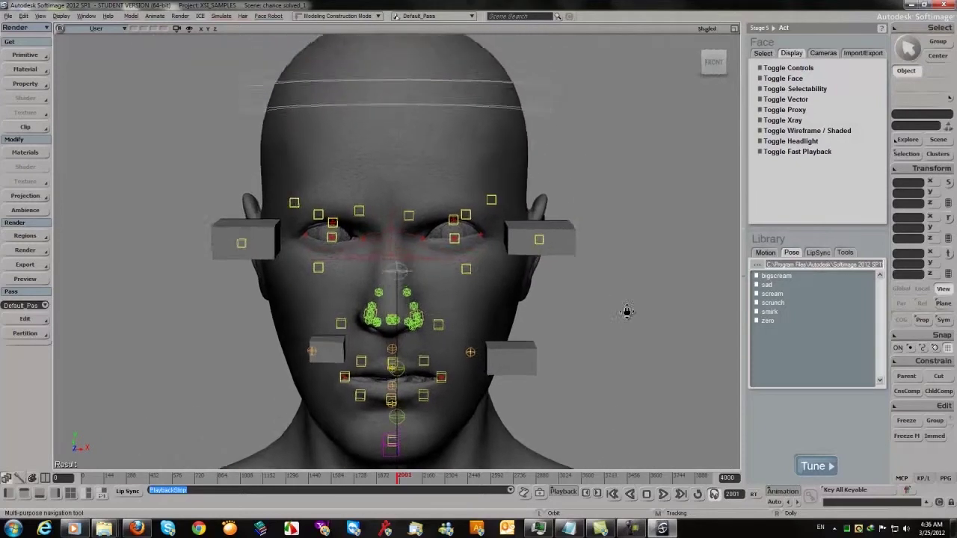
scroll(629, 314, "up", 3)
left_click(642, 246)
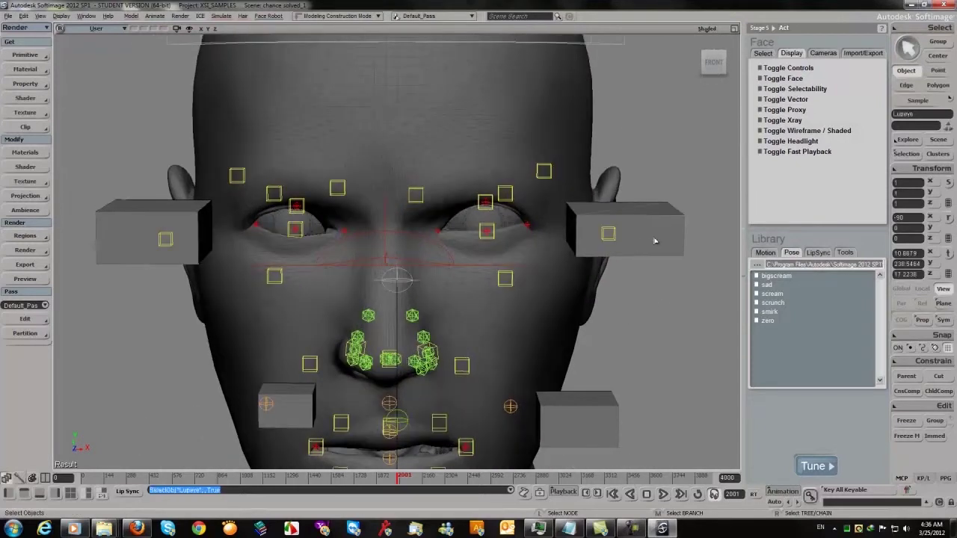
left_click(949, 254)
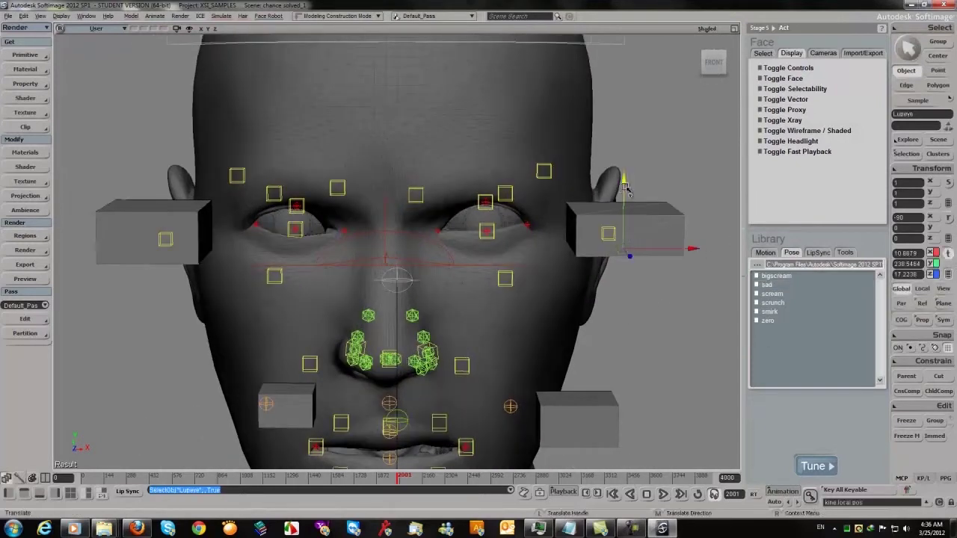
mouse_move(625, 187)
left_mouse_down()
mouse_move(622, 121)
mouse_move(621, 177)
left_mouse_up()
left_click_drag(654, 274, 645, 232)
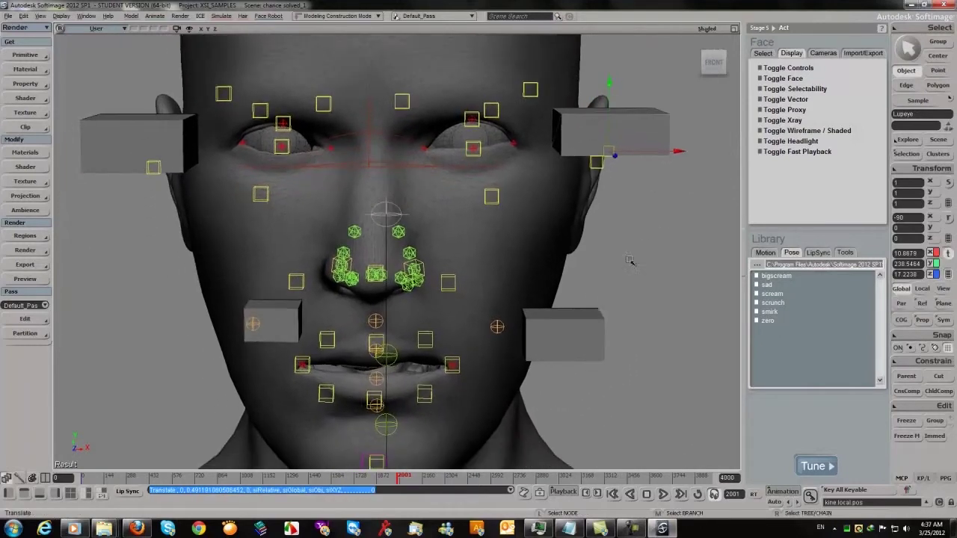
Move the lower box beside the cheek slightly upward and check the head in profile
left_click(579, 323)
left_click_drag(562, 292, 562, 279)
middle_click_drag(650, 248, 513, 245)
middle_click_drag(443, 243, 556, 242, "alt")
mouse_move(224, 247)
left_mouse_down("alt")
mouse_move(276, 249)
mouse_move(211, 245)
mouse_move(220, 250)
left_mouse_up("alt")
scroll(352, 259, "down", 2)
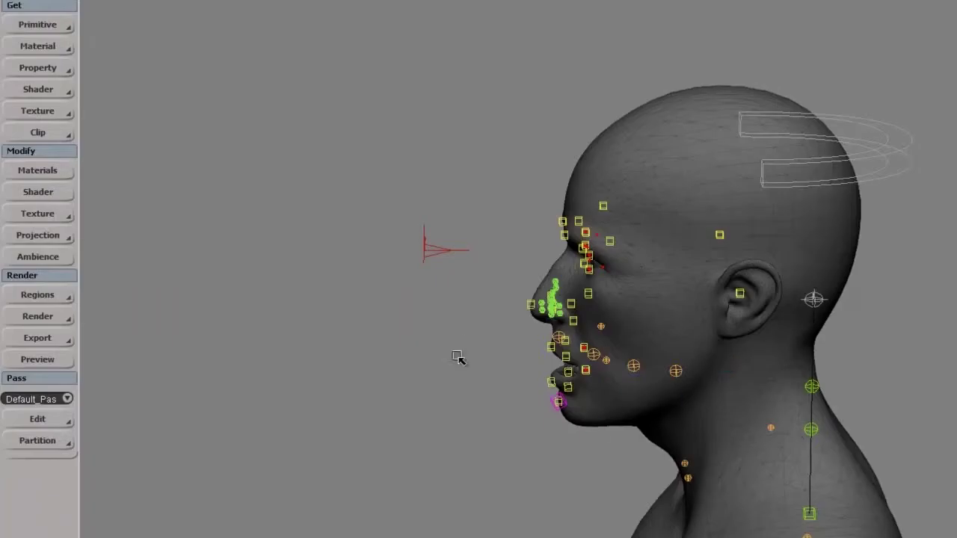
Undo the last two changes to the head rig
key("ctrl+z")
key("ctrl+z")
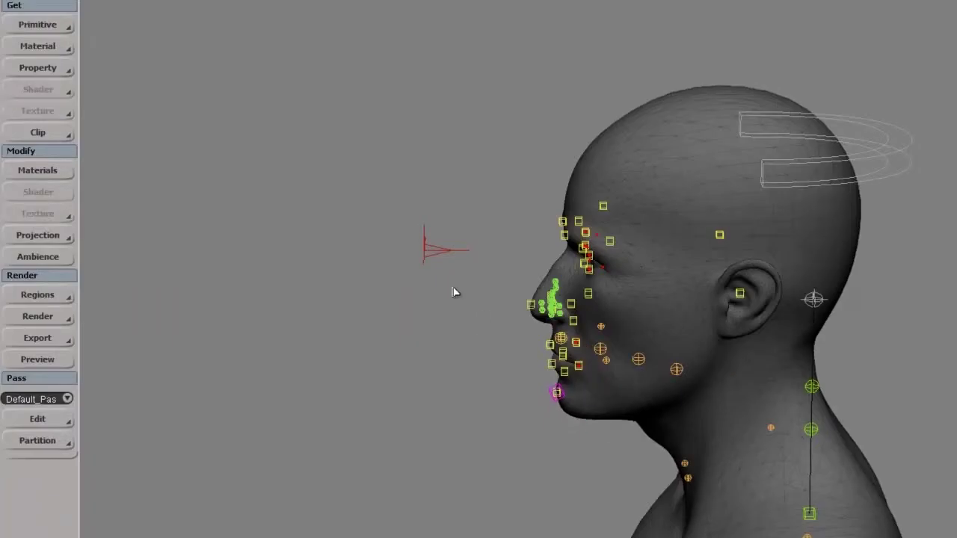
scroll(456, 286, "up", 3)
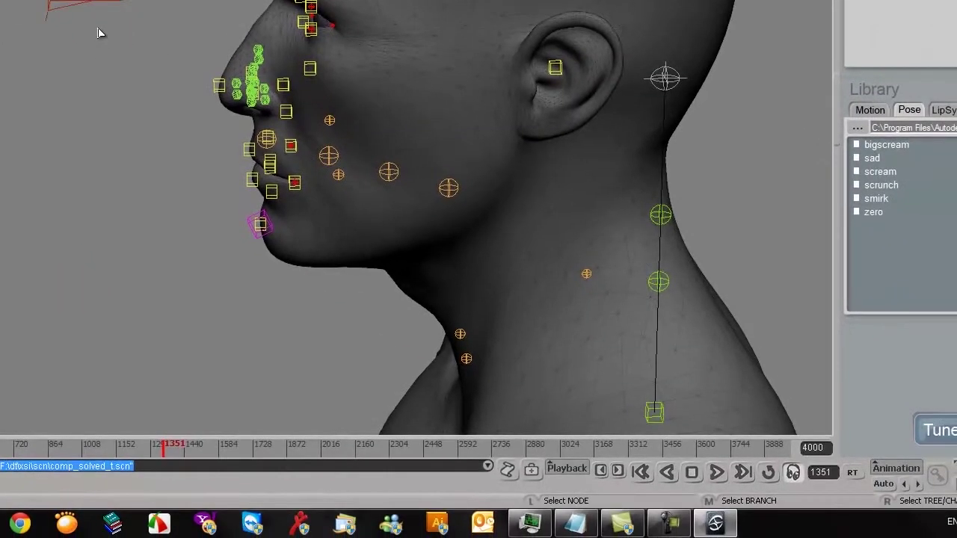
Scrub the comp_solved_t animation to frame 2127 and play it to examine the face from several angles
left_click_drag(100, 32, 165, 81, "alt")
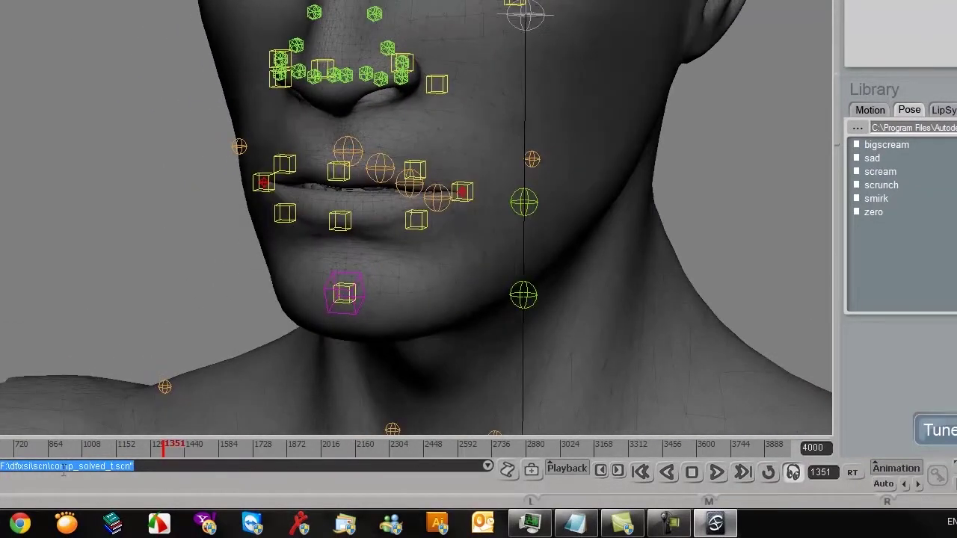
left_click_drag(236, 448, 347, 454)
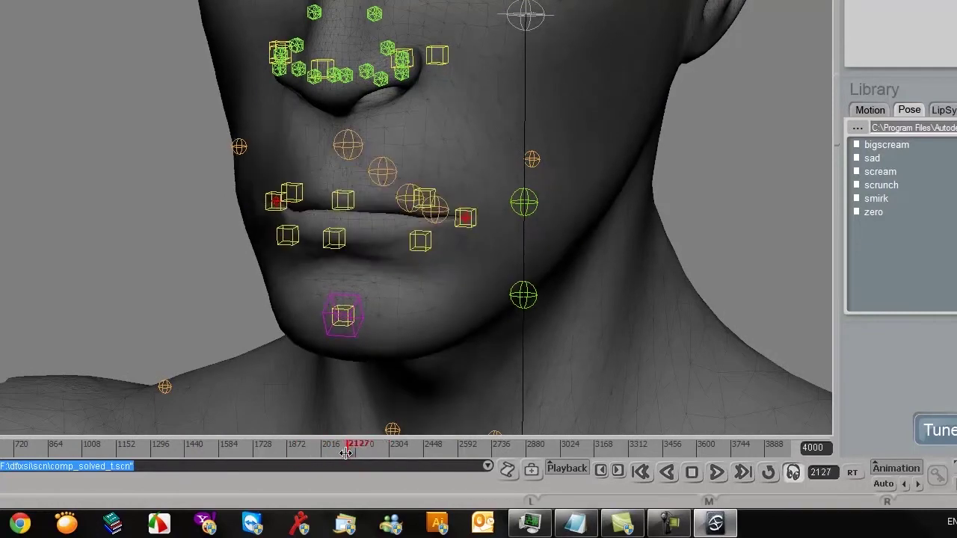
left_click(716, 473)
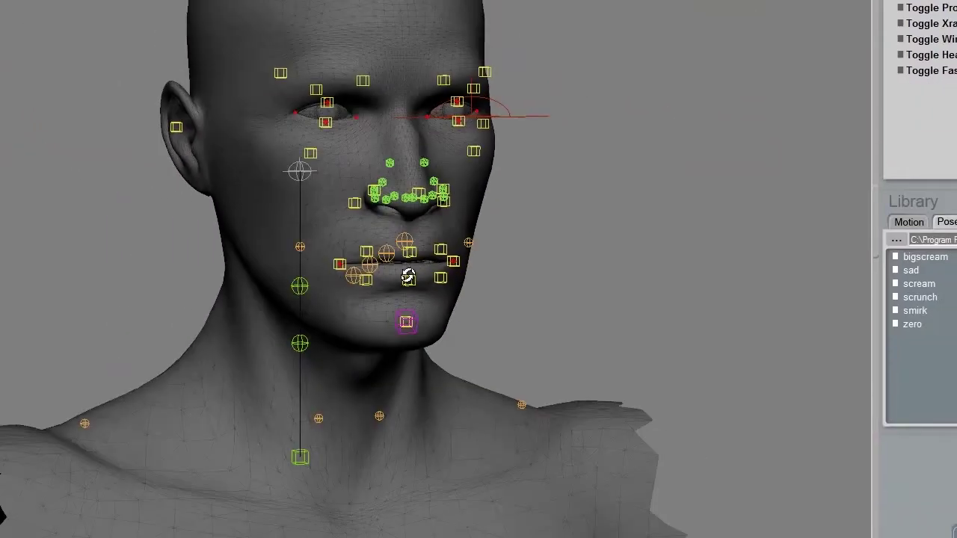
middle_click_drag(408, 275, 345, 277)
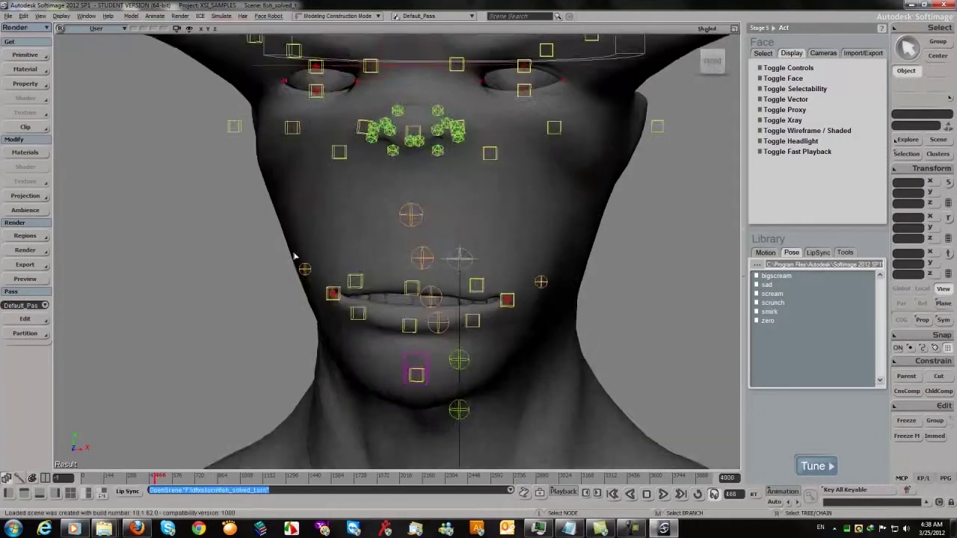
Set the fish_solved_t animation to frame 380, play the facial motion from there and stop it at frame 493
left_click_drag(299, 257, 292, 223)
scroll(164, 237, "down", 5)
key("s")
scroll(267, 229, "up", 5)
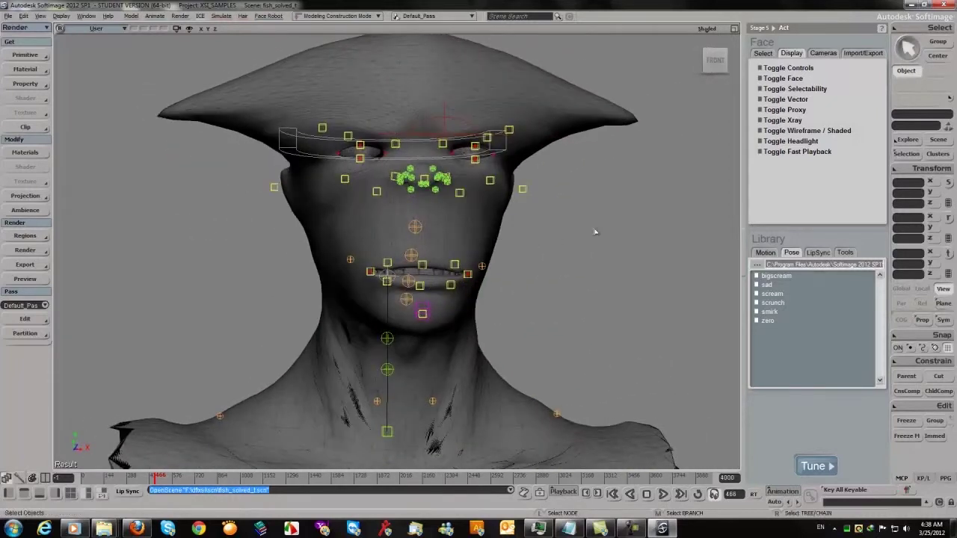
scroll(598, 232, "up", 3)
left_click_drag(633, 210, 648, 288)
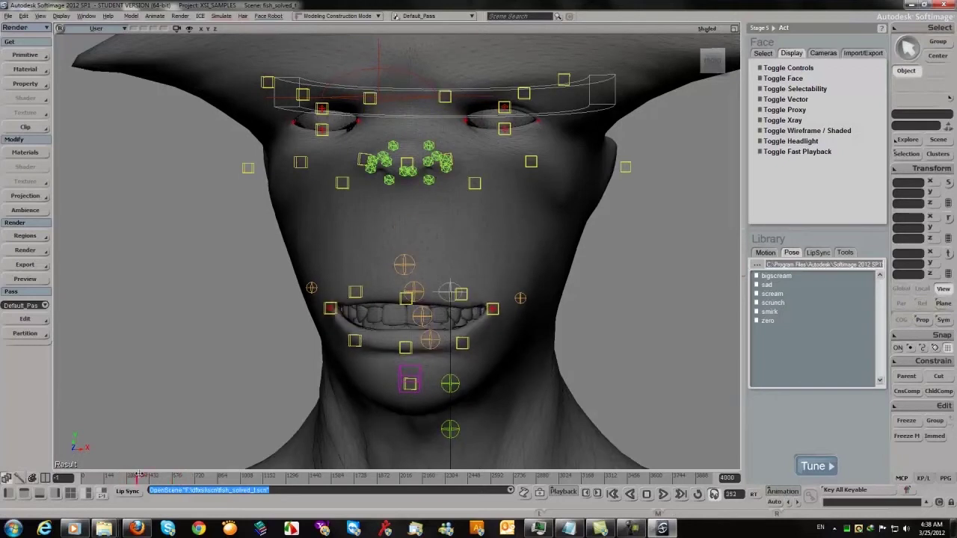
left_click_drag(150, 476, 144, 475)
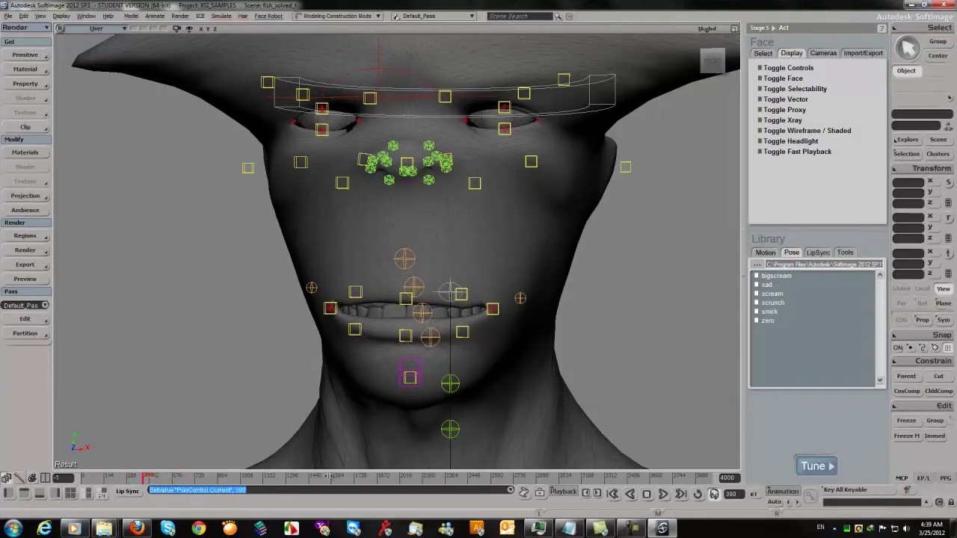
left_click(661, 496)
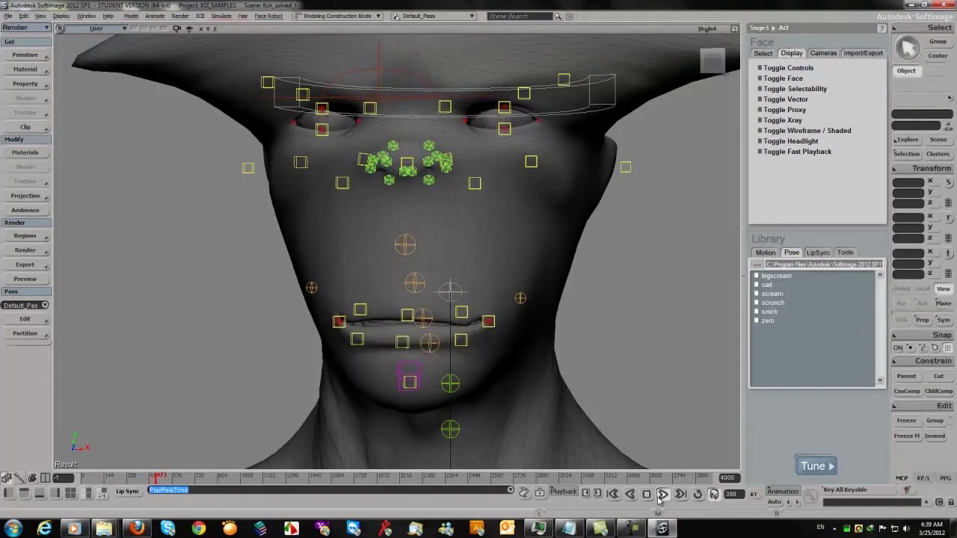
left_click(661, 495)
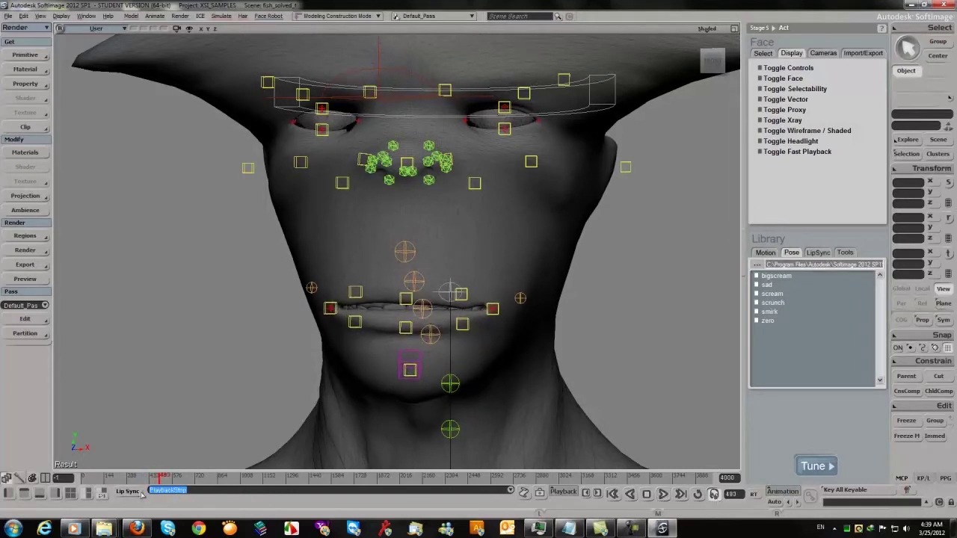
Scrub the fish character's animation to frame 709 and examine the mouth pose
left_click_drag(171, 479, 198, 478)
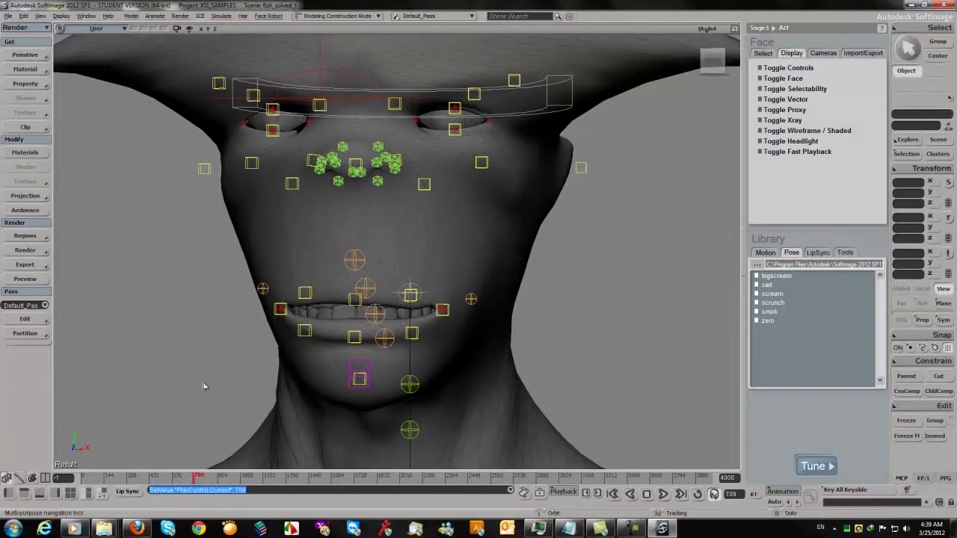
middle_click_drag(541, 329, 516, 322)
middle_click(412, 294)
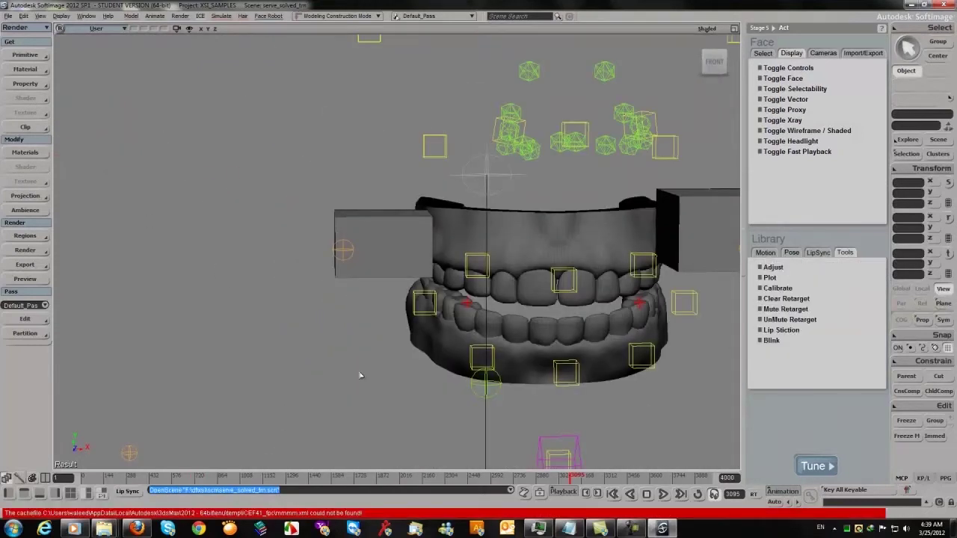
Deselect everything in serve_solved_tm and examine the whole rig's eyes, teeth, boxes and controls from an angle
left_click(360, 375)
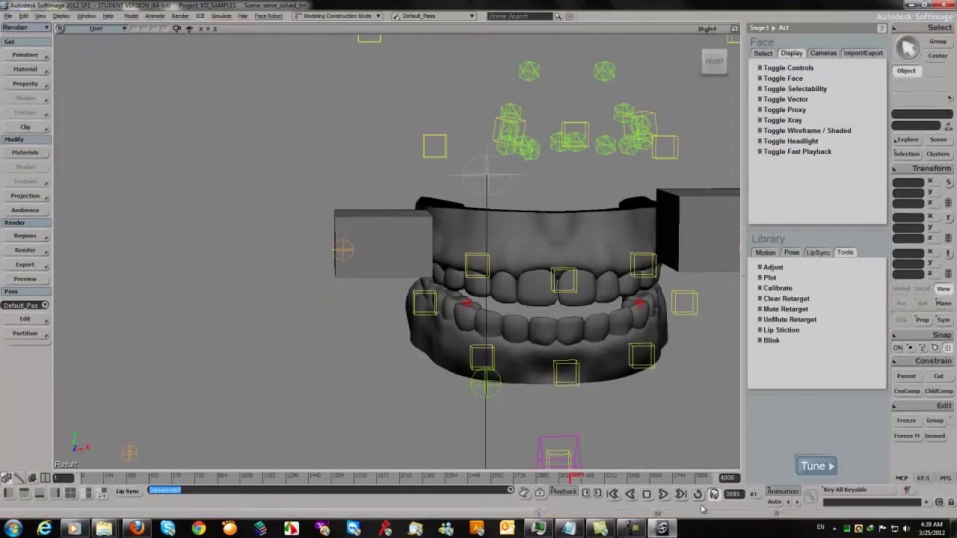
scroll(401, 348, "down", 10)
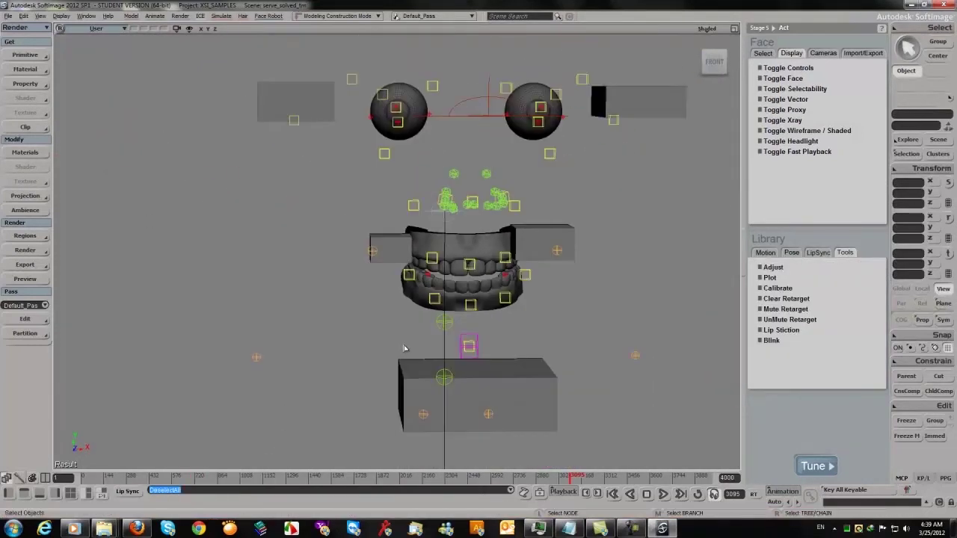
mouse_move(585, 282)
right_mouse_down()
mouse_move(506, 274)
mouse_move(571, 271)
right_mouse_up()
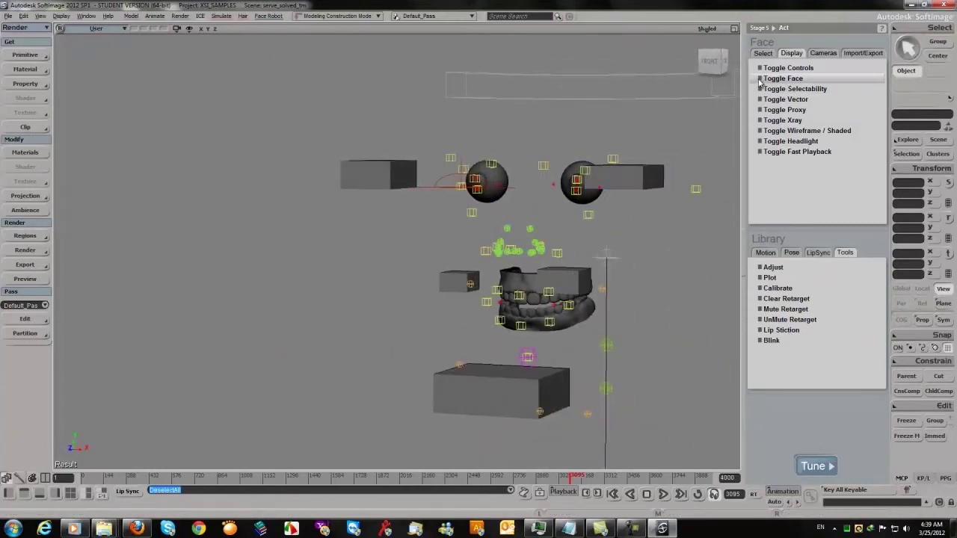
Show the face mesh again in serve_solved_tm and examine it closely together with its boxes and controls
left_click(778, 79)
mouse_move(323, 263)
right_mouse_down()
mouse_move(314, 248)
mouse_move(261, 254)
mouse_move(323, 253)
right_mouse_up()
left_click_drag(287, 262, 286, 263)
left_click_drag(394, 253, 268, 263)
middle_click_drag(268, 263, 314, 263)
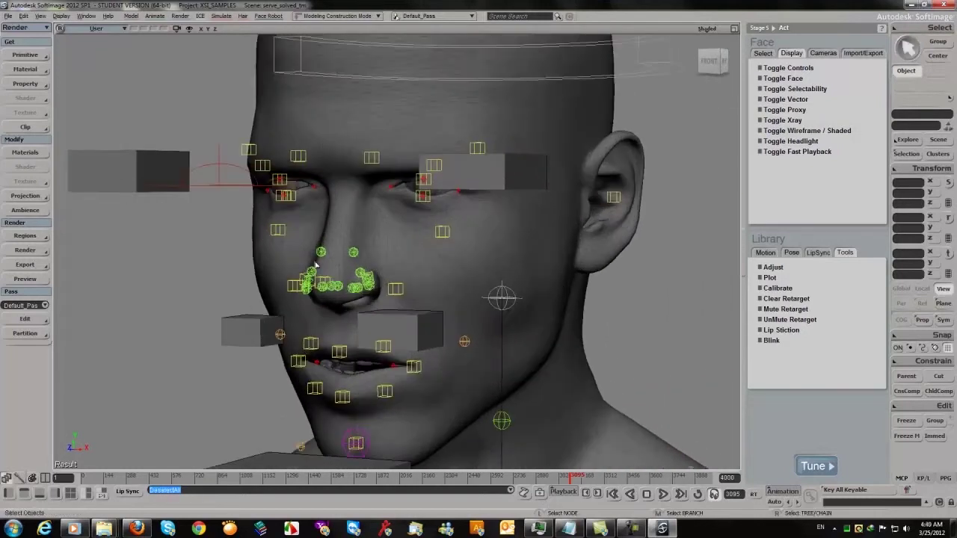
right_click_drag(639, 276, 649, 277)
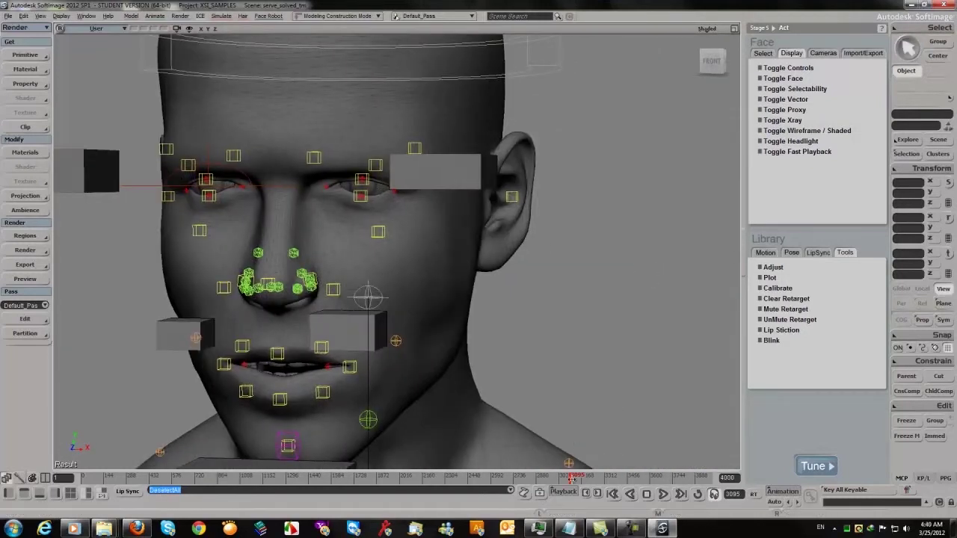
Scrub the serve_solved_tm animation to frame 329 and examine the whole face at that pose
left_click_drag(573, 480, 135, 477)
scroll(515, 332, "down", 4)
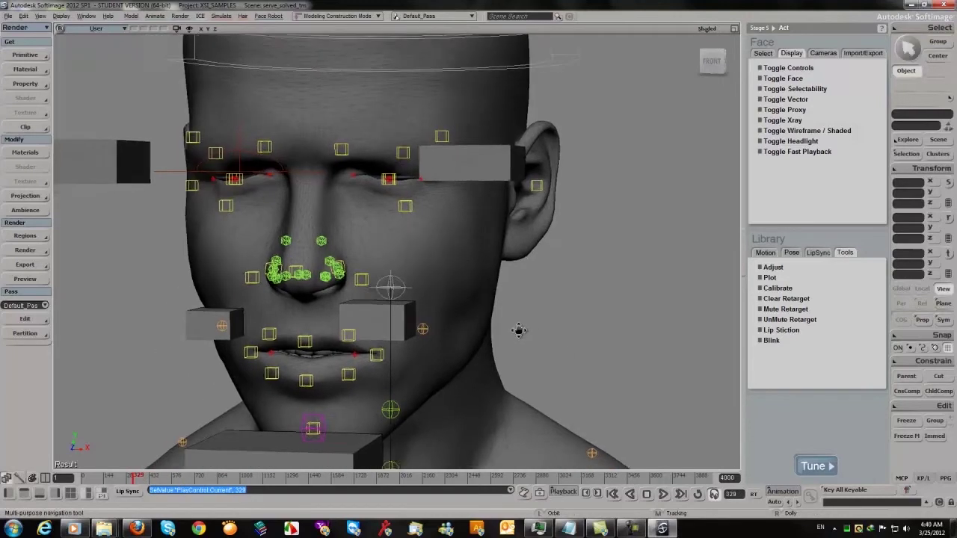
left_click_drag(517, 299, 524, 308)
scroll(523, 308, "up", 2)
Lower the Lupeye and Rupeye boxes slightly along the global Y axis
left_click(500, 214)
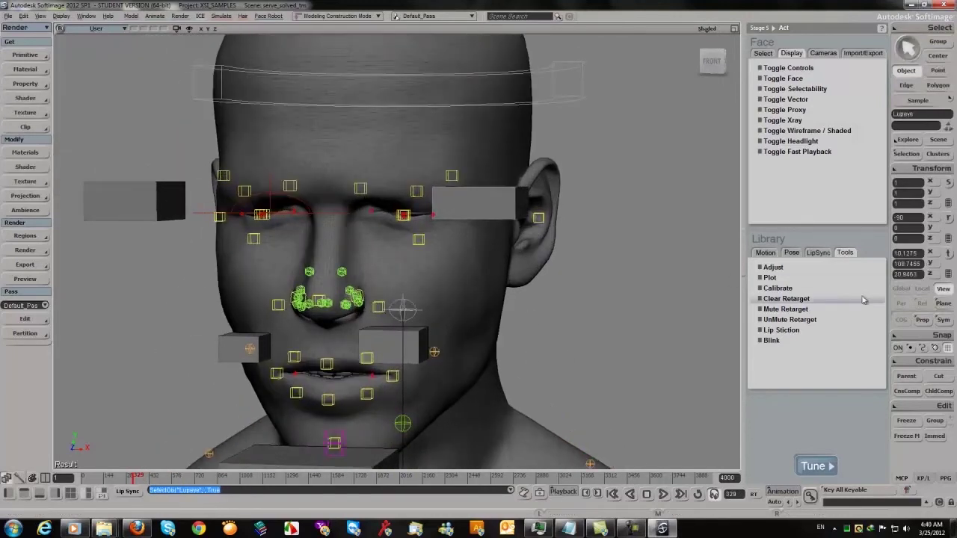
left_click(948, 254)
mouse_move(479, 131)
left_mouse_down()
mouse_move(480, 147)
mouse_move(480, 136)
left_mouse_up()
left_click(144, 200)
left_click_drag(132, 151, 133, 156)
left_click_drag(492, 320, 533, 298)
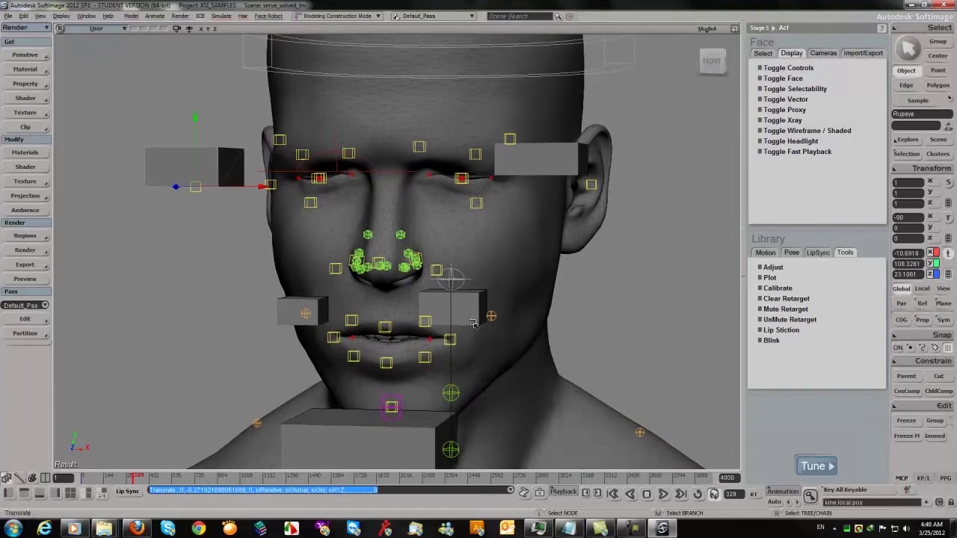
Raise the box beside the mouth on the ear-facing side and the mmmm chin box slightly
left_click(467, 319)
left_click_drag(454, 268, 453, 260)
left_click(404, 432)
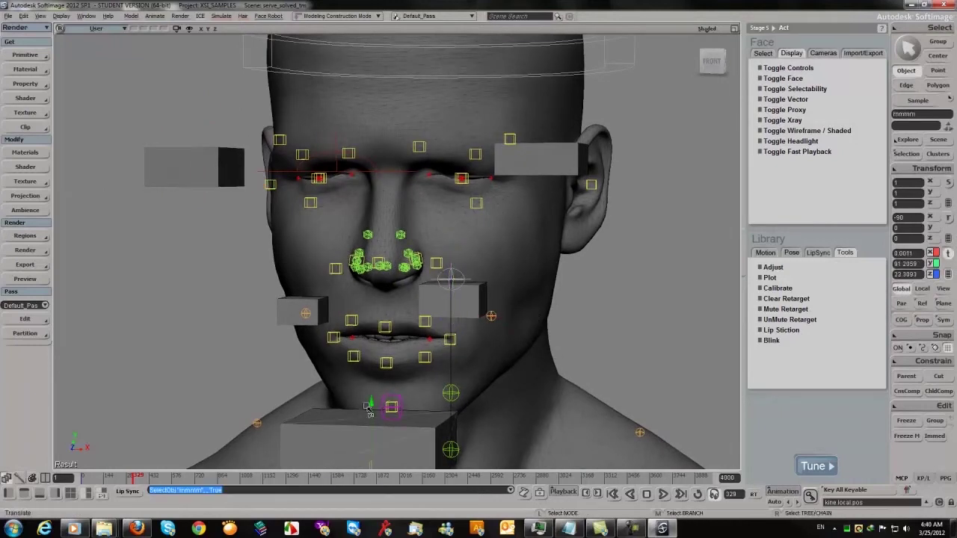
mouse_move(371, 408)
left_mouse_down()
mouse_move(371, 419)
mouse_move(372, 403)
left_mouse_up()
Play the facial animation from frame 329 with the whole head seen at an angle, and stop it at frame 607
scroll(587, 288, "down", 4)
mouse_move(619, 245)
left_mouse_down()
mouse_move(658, 244)
mouse_move(633, 243)
left_mouse_up()
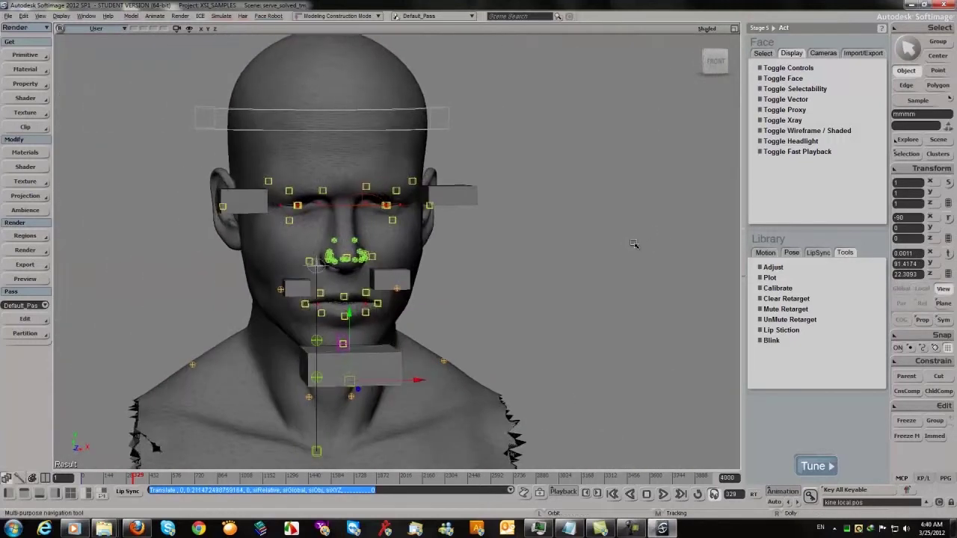
right_click_drag(634, 244, 555, 247)
left_click_drag(555, 248, 549, 247)
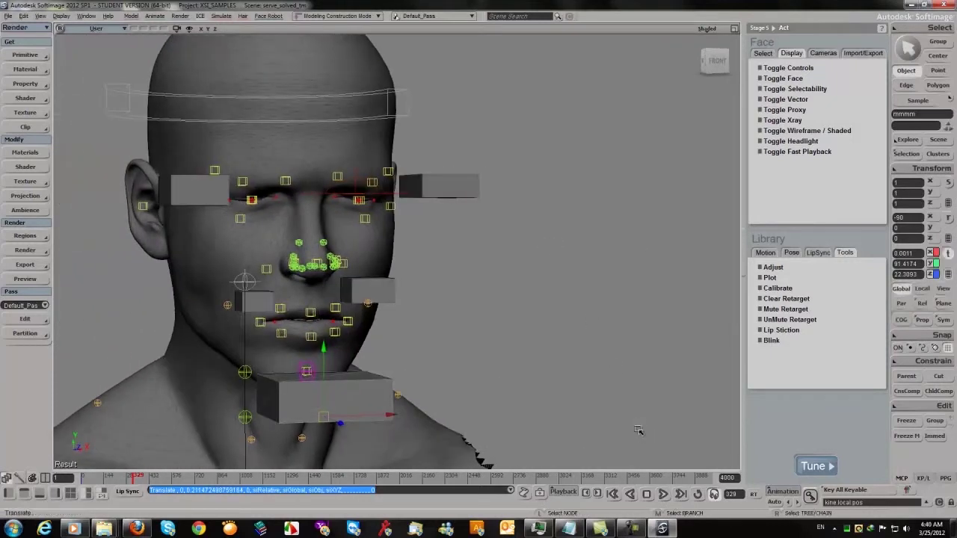
left_click(663, 494)
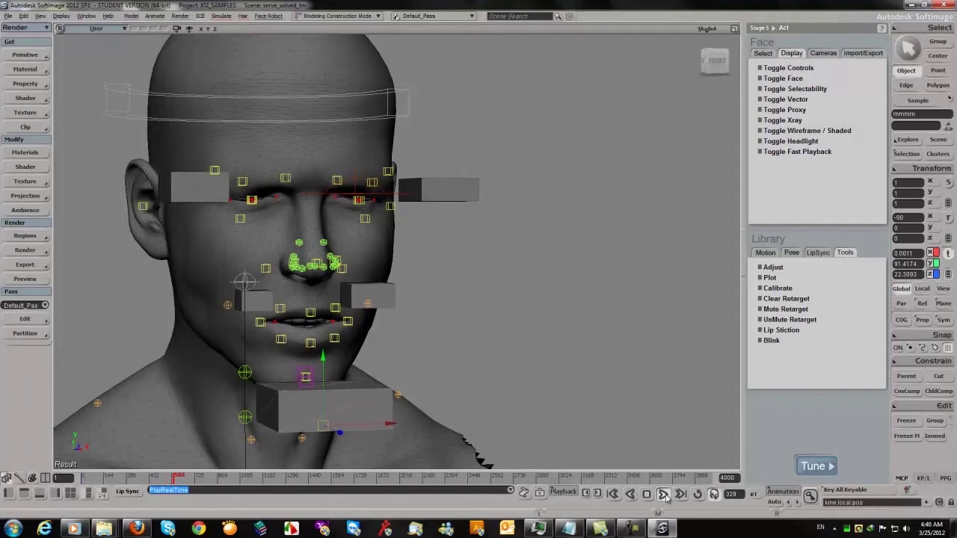
left_click(663, 494)
left_click(565, 492)
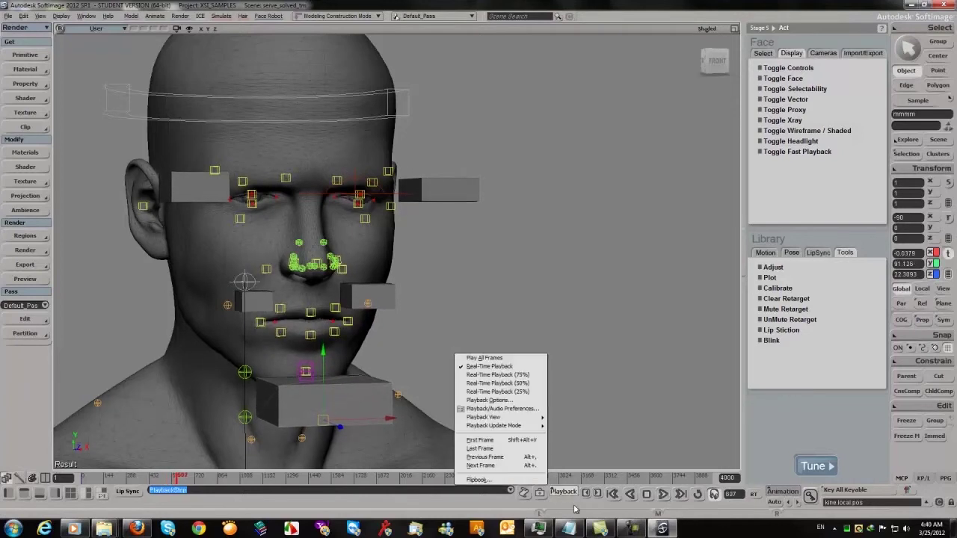
left_click(575, 509)
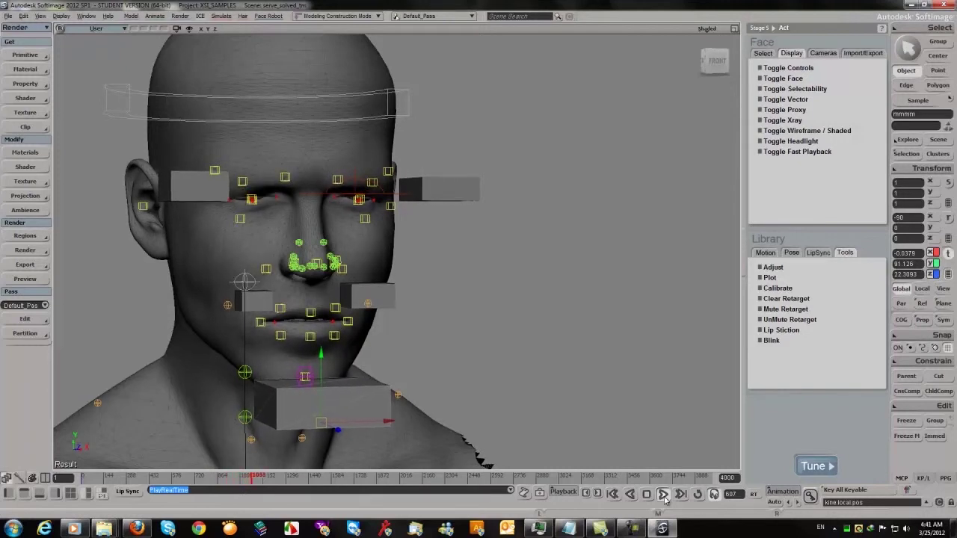
Stop the animation at frame 1113, resume it with a closer view of the face, and scrub to frame 3470
left_click(665, 499)
key("s")
left_click_drag(522, 338, 566, 351)
scroll(566, 351, "up", 4)
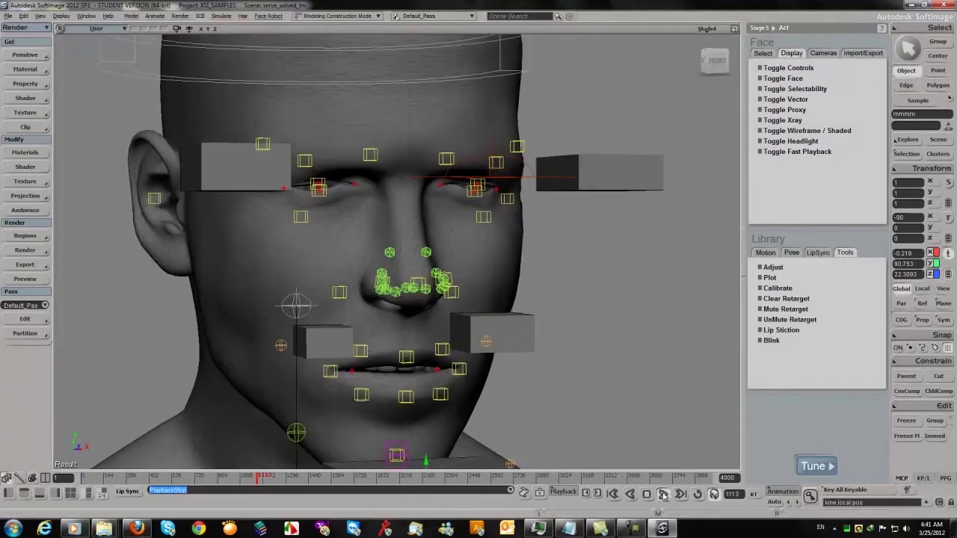
key("alt+period")
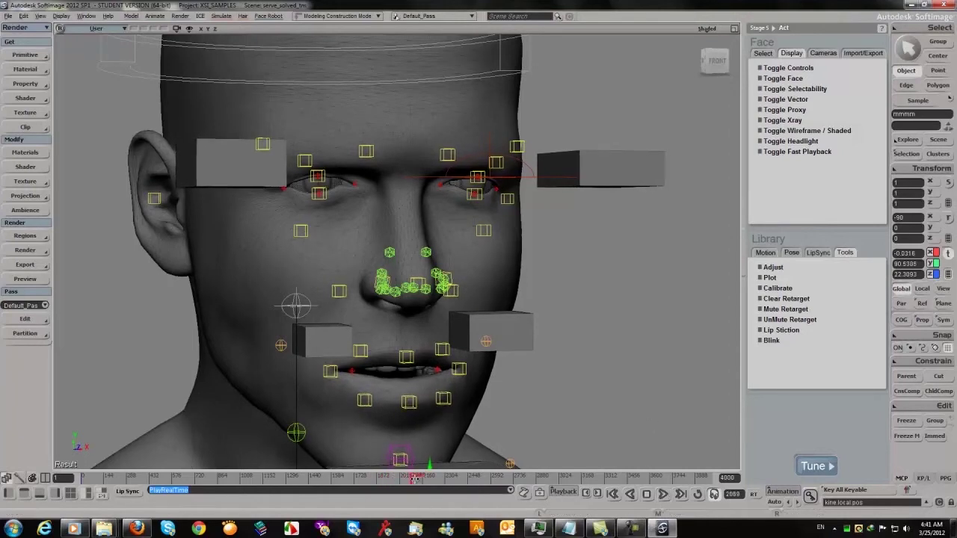
left_click_drag(446, 480, 635, 480)
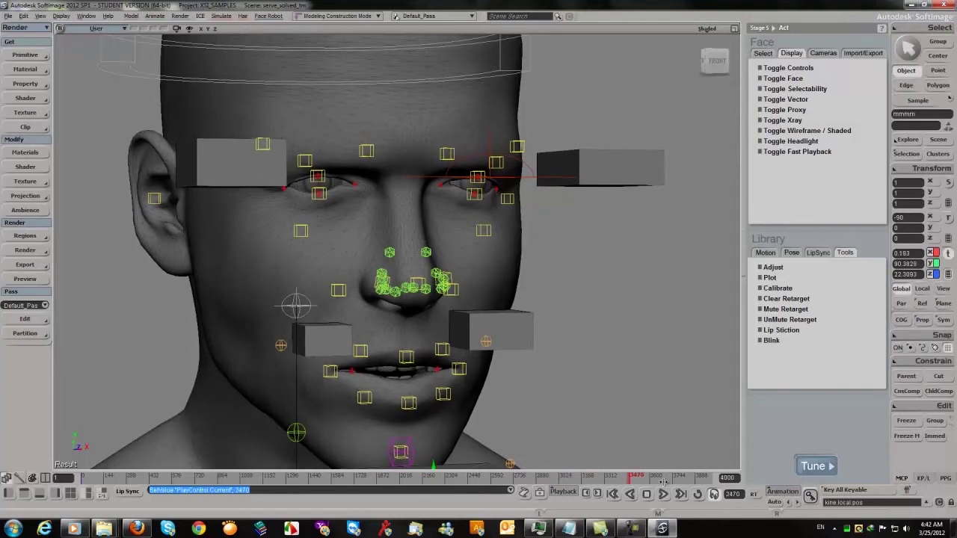
key("a")
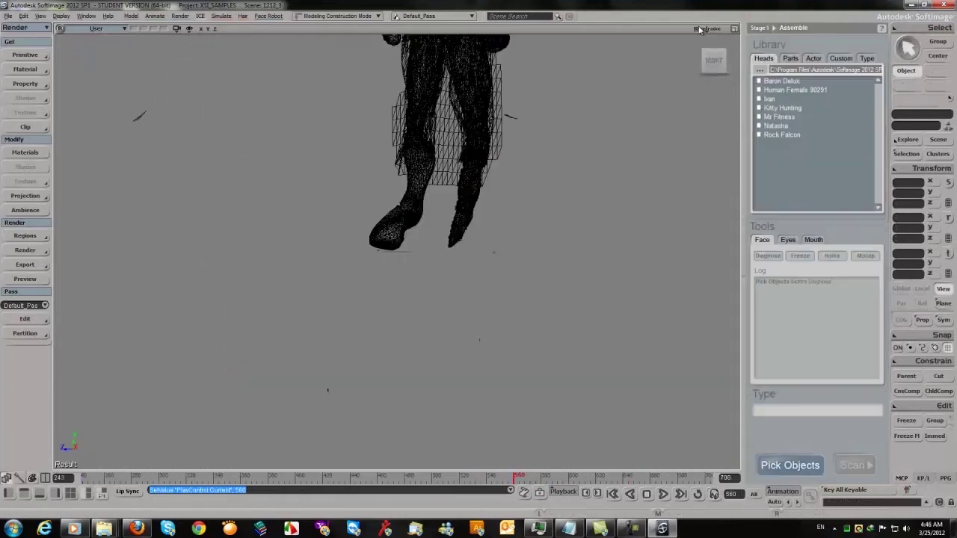
Display the 1212_3 scene's character as shaded and examine the body
left_click(699, 29)
left_click(669, 189)
scroll(623, 181, "down", 3)
scroll(615, 183, "up", 3)
key("s")
left_click_drag(604, 92, 600, 146)
key("s")
right_click_drag(599, 146, 616, 165)
Select the sds23 torso mesh and examine the entire character in the left view
left_click(464, 217)
key("s")
left_click_drag(711, 71, 360, 68)
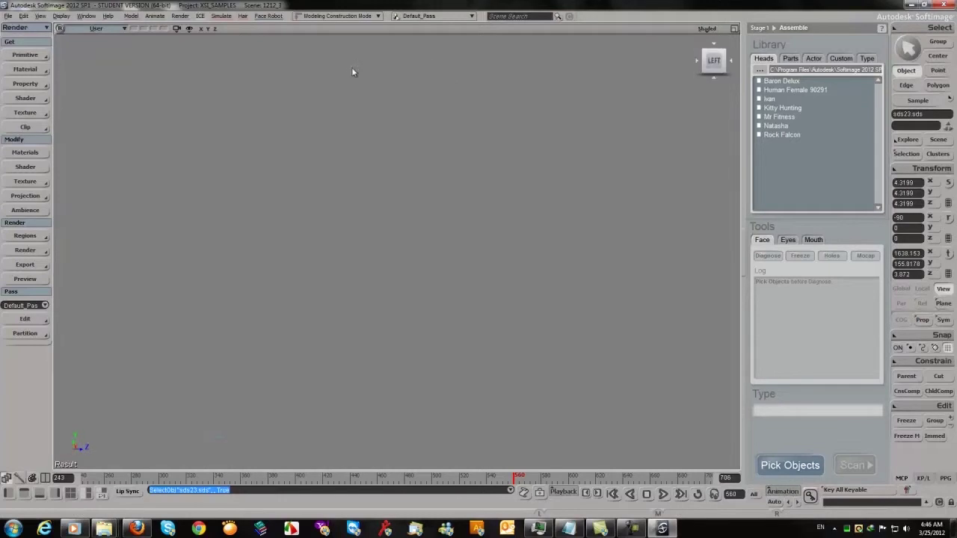
scroll(637, 178, "down", 3)
scroll(646, 179, "up", 3)
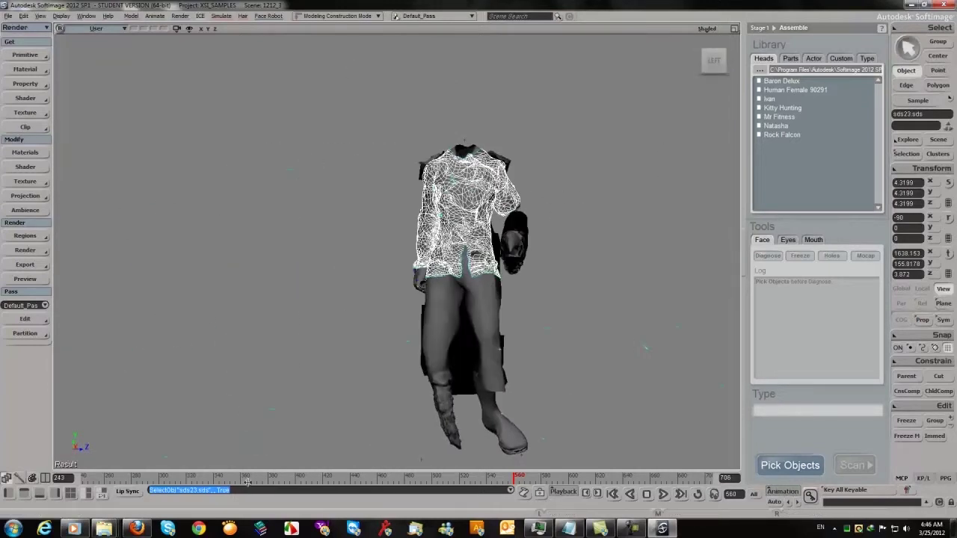
Deselect the torso and examine the body motion by scrubbing to frames 282, 550 and 630
left_click_drag(507, 477, 160, 476)
left_click_drag(86, 476, 135, 477)
left_click(171, 450)
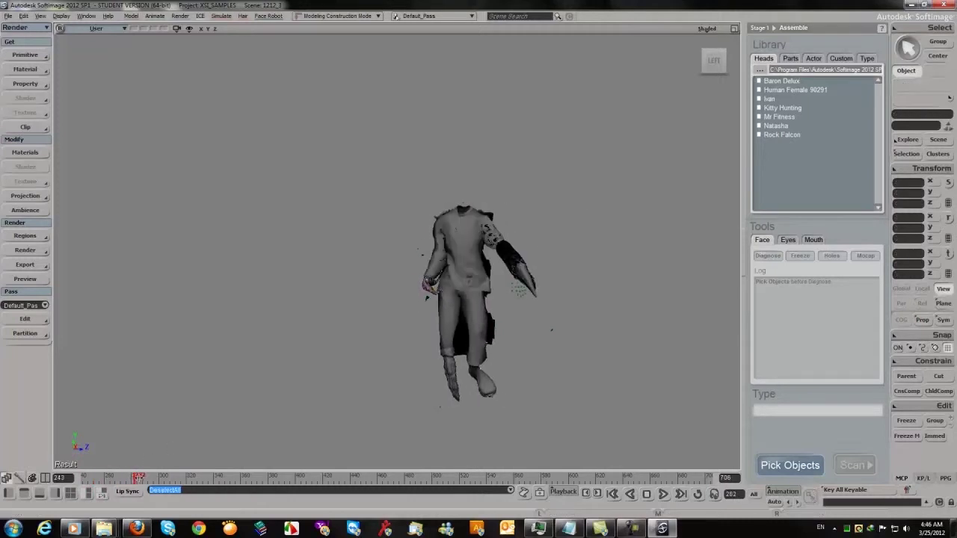
left_click_drag(218, 478, 386, 478)
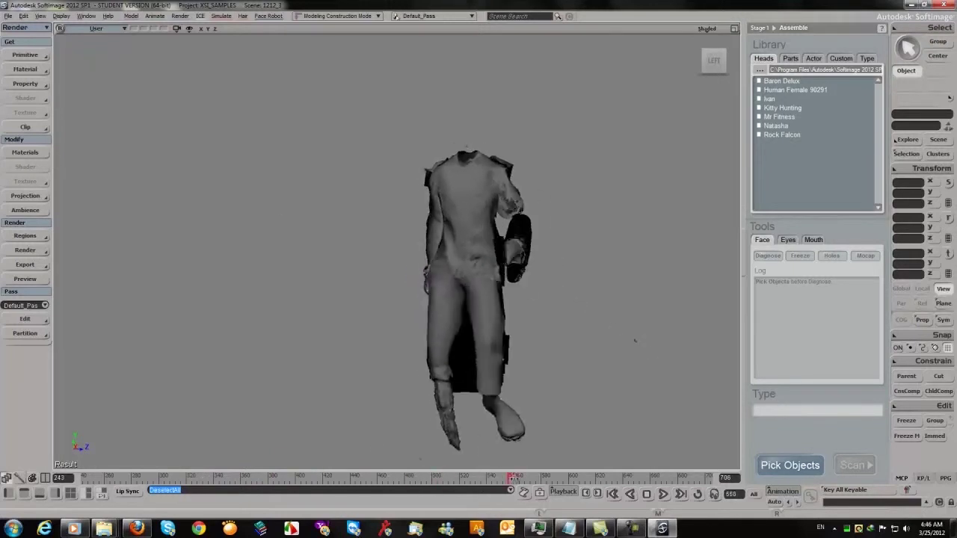
left_click_drag(611, 480, 609, 481)
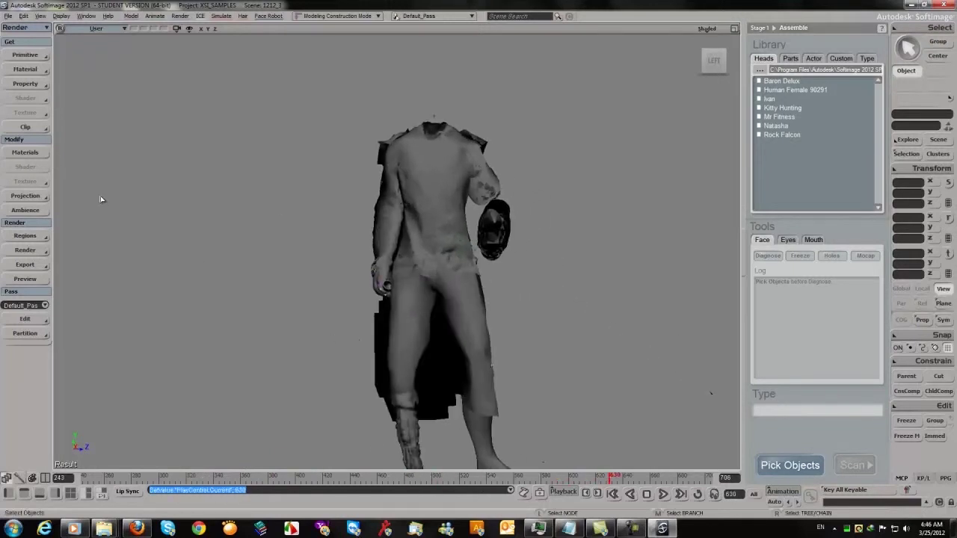
Open the 1212_3_ten_1 scene and orbit around its box-headed character to see the back strips from the side
left_click(7, 16)
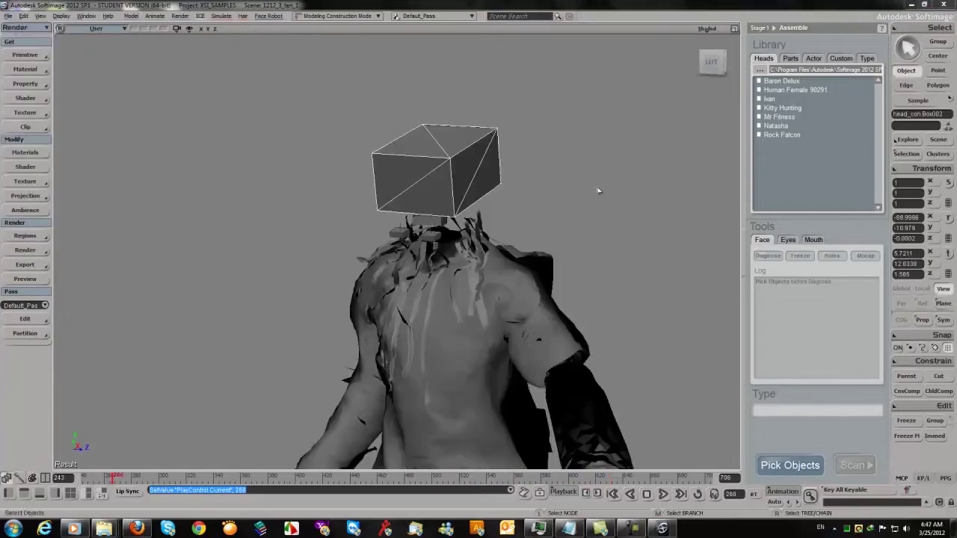
left_click_drag(576, 195, 425, 194)
left_click(709, 28)
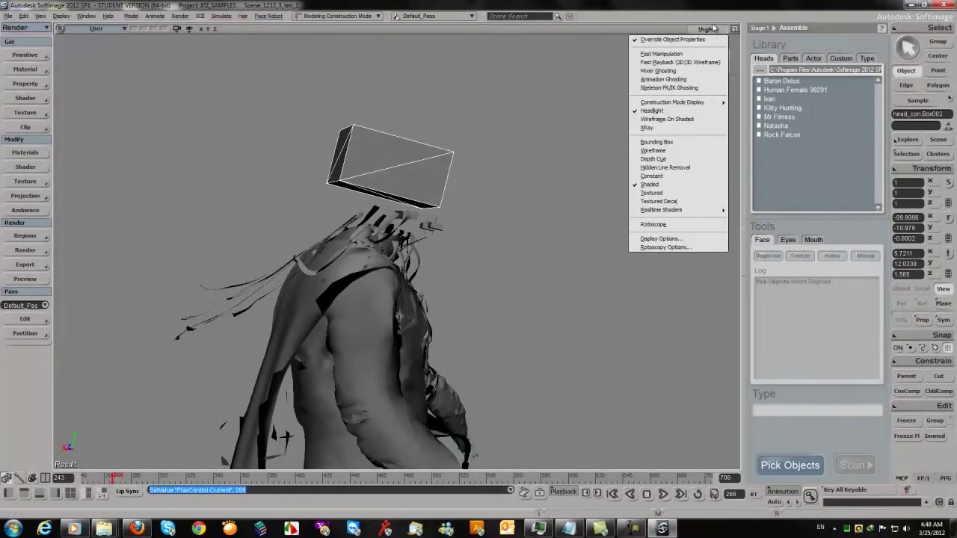
mouse_move(650, 104)
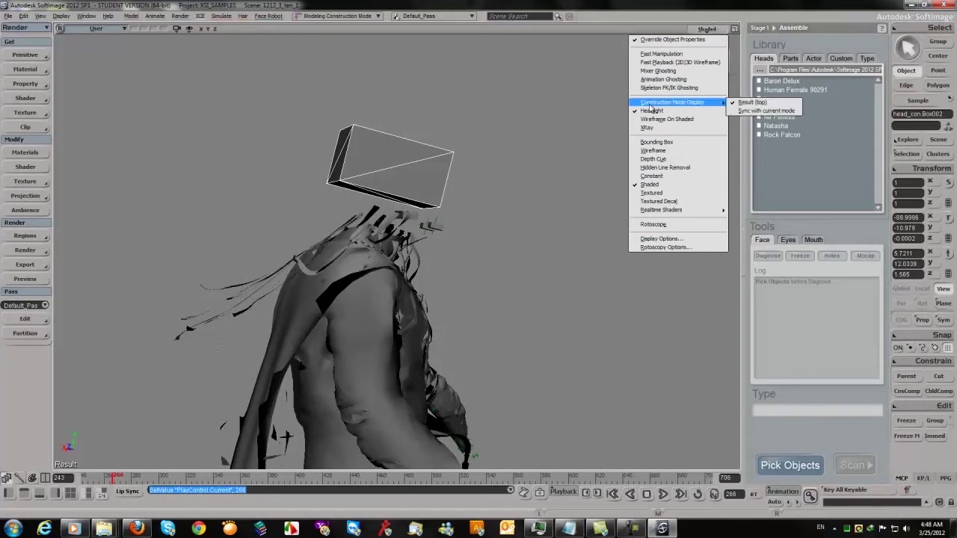
left_click(578, 5)
Examine the box head, the neck strips and both arms of the character from different angles
left_click_drag(572, 142, 442, 152)
right_click_drag(441, 152, 558, 159)
left_click_drag(558, 159, 544, 180)
key("r")
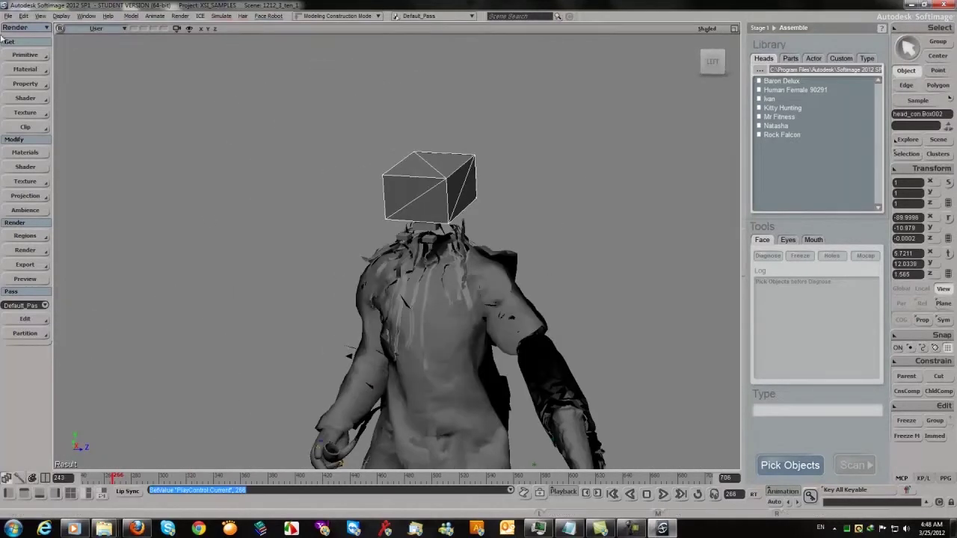
Open the back scene and display its character as shaded
left_click(8, 15)
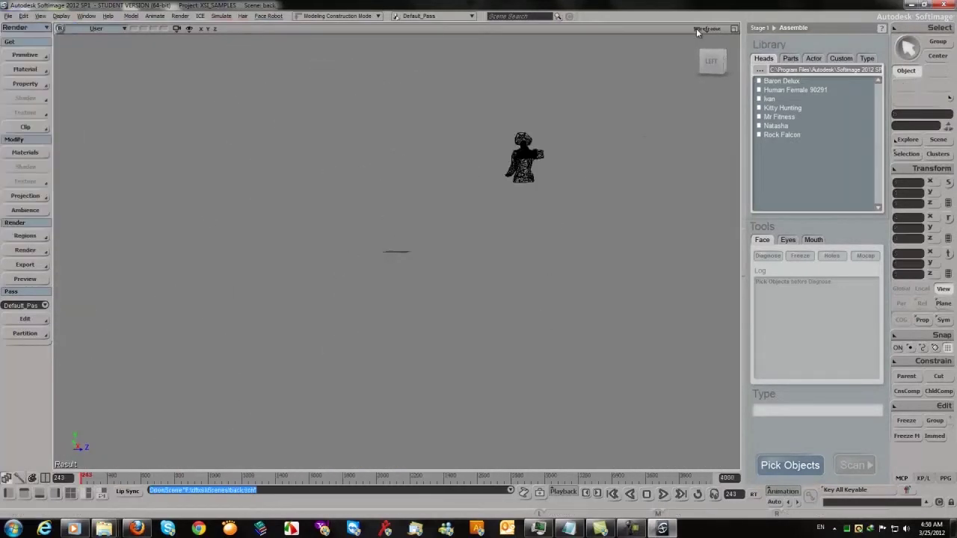
left_click(699, 29)
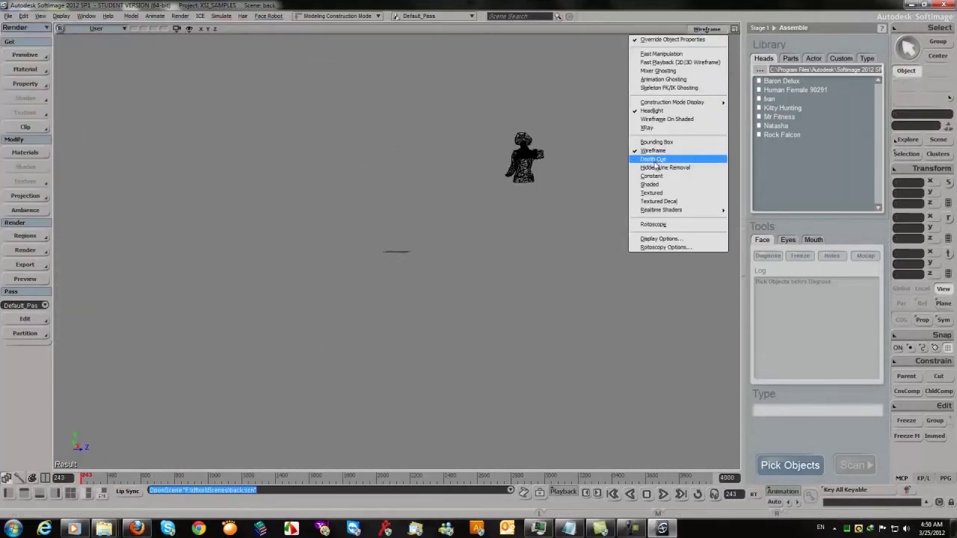
left_click(643, 184)
left_click_drag(605, 182, 523, 240)
scroll(523, 237, "up", 5)
Examine the shaded character in the back scene from several distances and viewing directions
left_click(375, 243)
left_click(711, 60)
scroll(420, 259, "down", 4)
middle_click_drag(520, 265, 524, 203)
left_click_drag(523, 203, 545, 214)
scroll(545, 214, "up", 3)
left_click(525, 260)
mouse_move(613, 221)
left_mouse_down()
mouse_move(587, 231)
mouse_move(613, 229)
left_mouse_up()
Scrub the back scene to frame 539 and examine the deselected character's hat, scarf and coat
left_click_drag(86, 480, 134, 478)
left_click(158, 451)
middle_click_drag(171, 209, 342, 314)
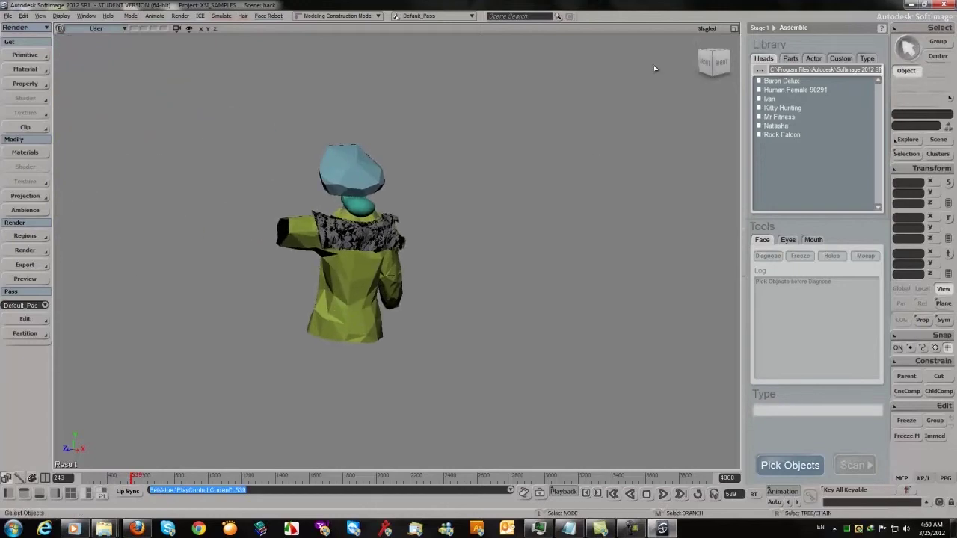
Switch to the front view, select the hat hull hat_to_mb_hull and frame it for a closer look
left_click(708, 64)
left_click(532, 211)
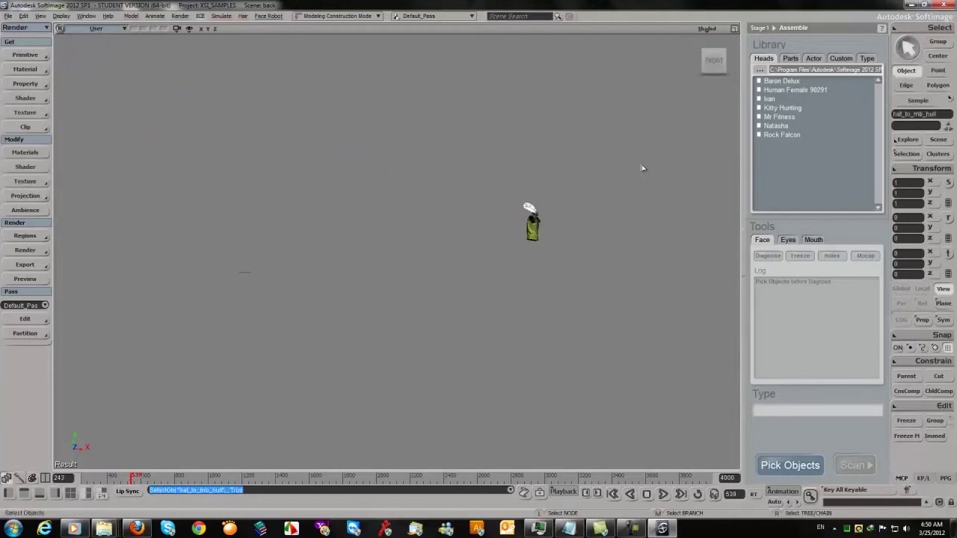
key("f")
key("f")
left_click_drag(586, 137, 585, 135)
key("s")
left_click_drag(640, 257, 594, 134)
Scrub the back scene through frames 619 and 542 to frame 762 and examine the character's motion
left_click(144, 478)
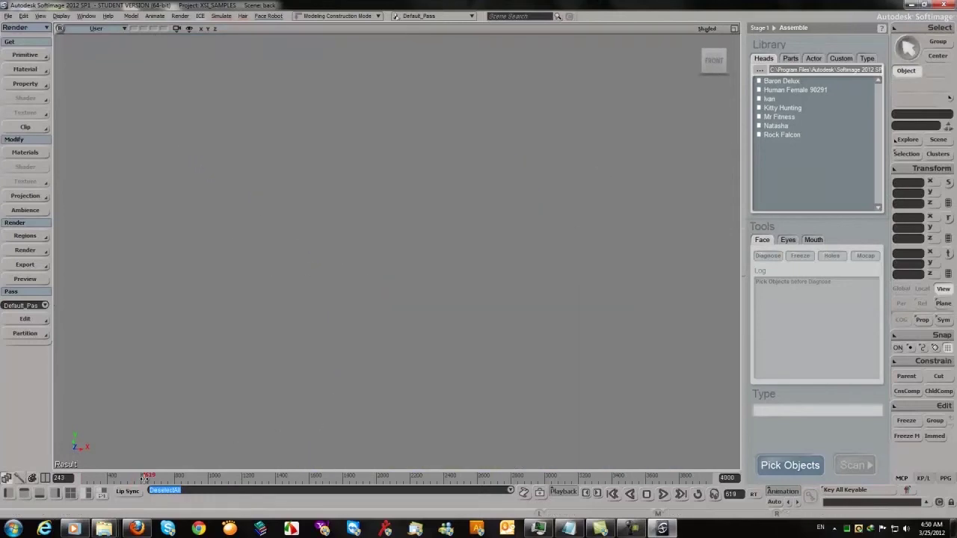
mouse_move(140, 478)
left_mouse_down()
mouse_move(128, 479)
mouse_move(136, 478)
left_mouse_up()
scroll(185, 357, "down", 8)
key("s")
left_click_drag(145, 352, 305, 346)
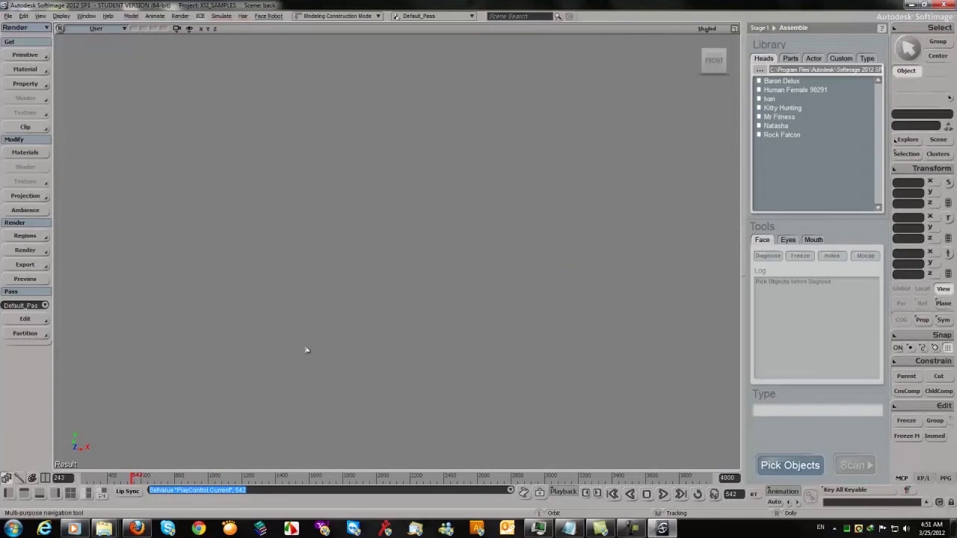
left_click_drag(139, 480, 170, 479)
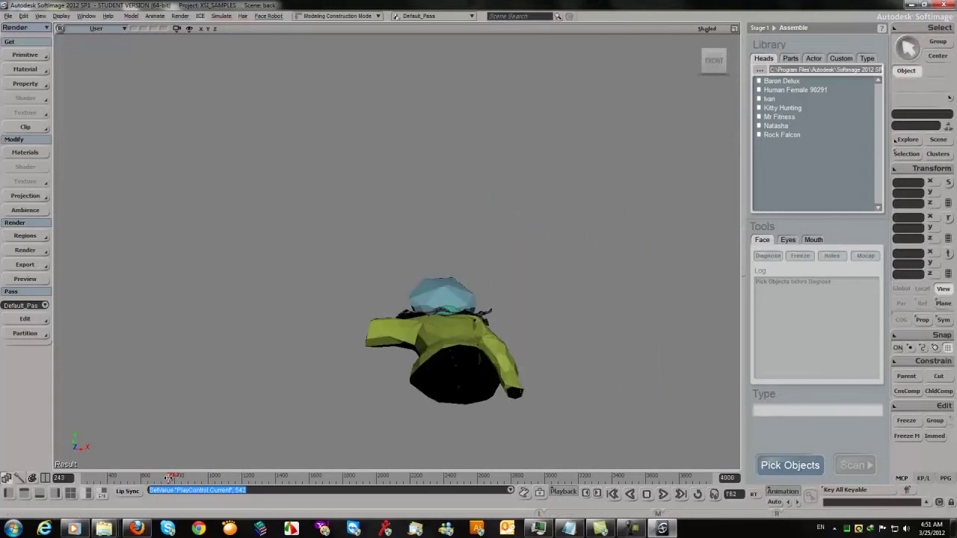
Examine the hat, neck and scarf up close from the left side and scrub slightly back from frame 762
key("s")
right_click_drag(235, 336, 293, 335)
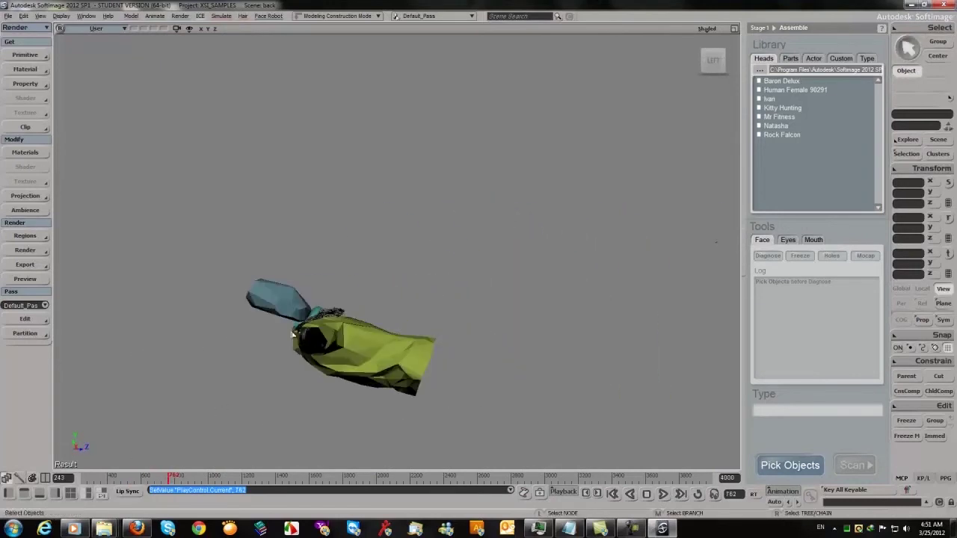
scroll(293, 335, "up", 5)
key("s")
left_click_drag(266, 354, 367, 285)
scroll(366, 287, "up", 4)
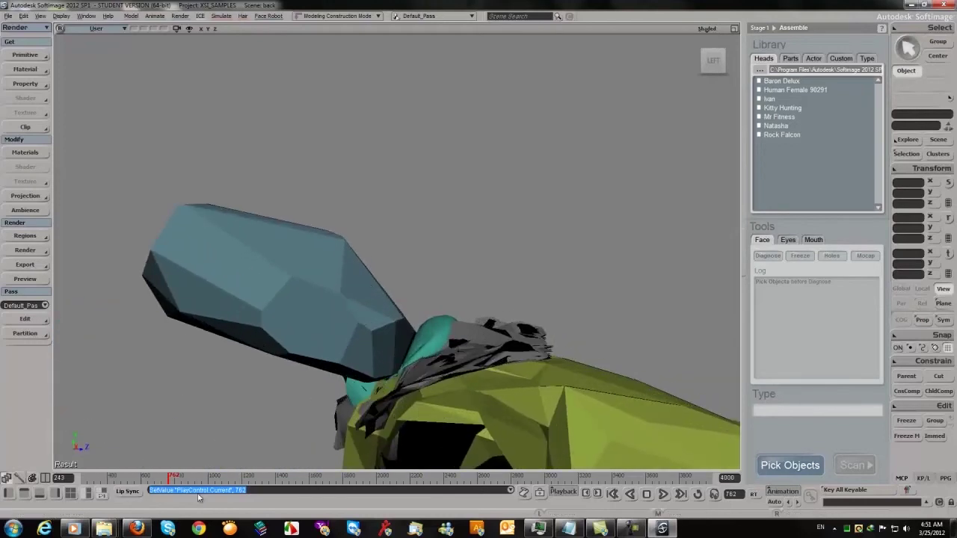
left_click_drag(164, 480, 163, 479)
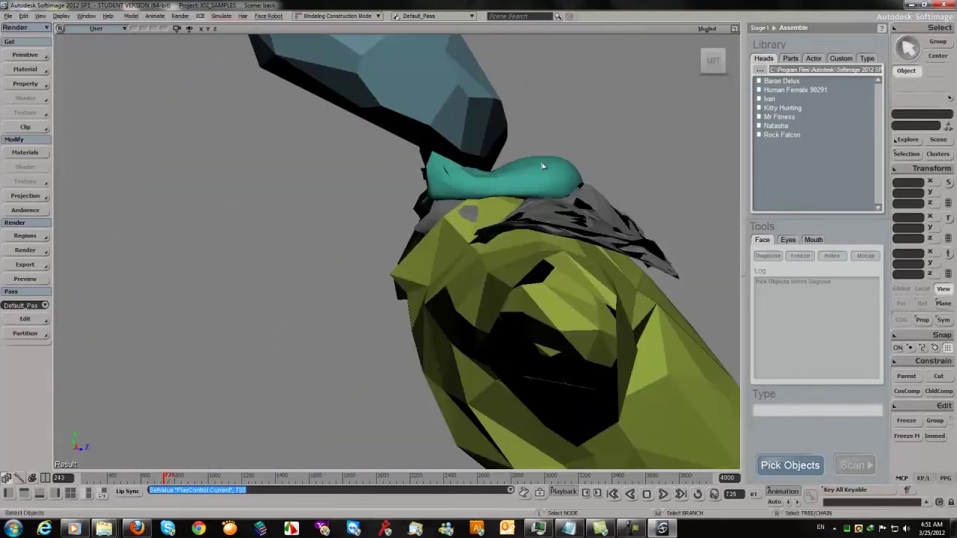